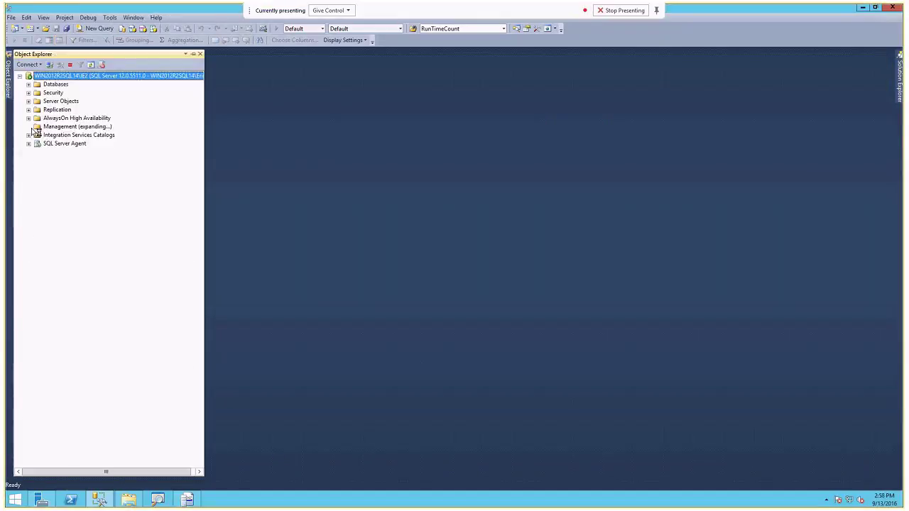
Step: Expand the server's Management node, open 2a_Concepts_through_the_UI.sql from the Summit2015 solution, and review the script
left_click(28, 126)
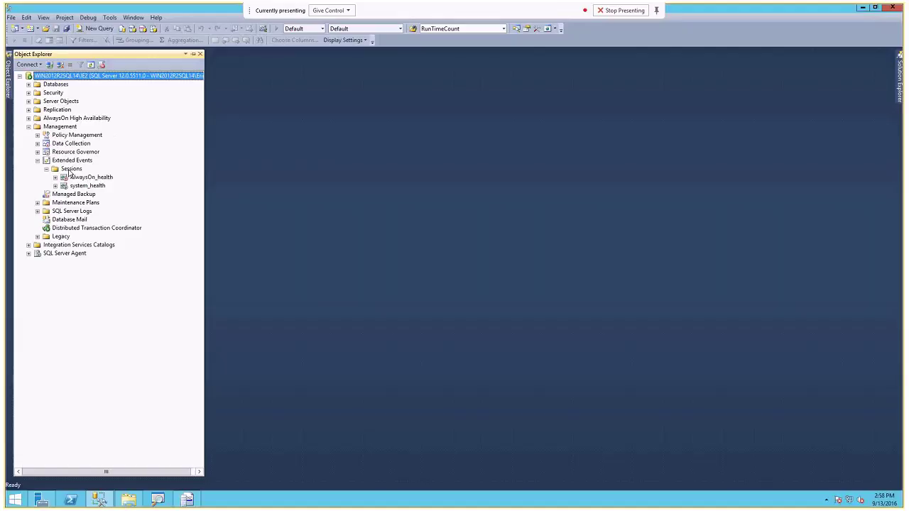
left_click(899, 79)
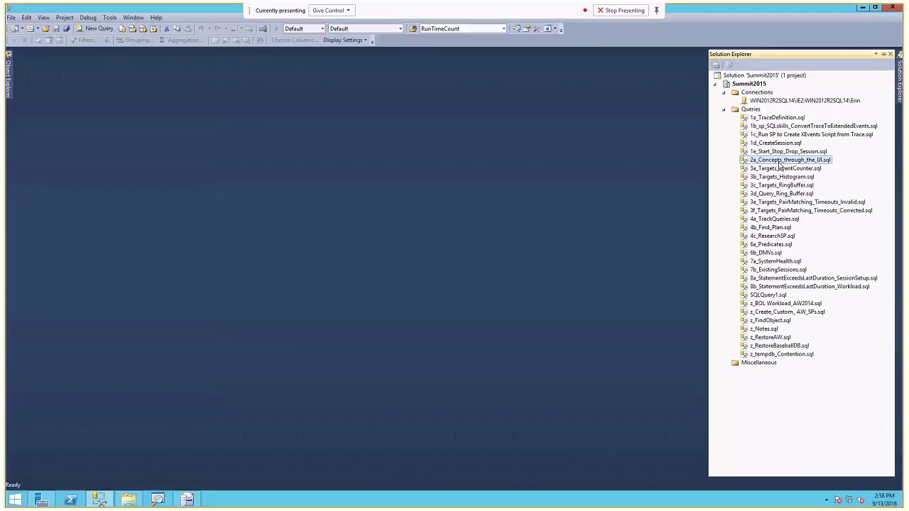
double_click(780, 162)
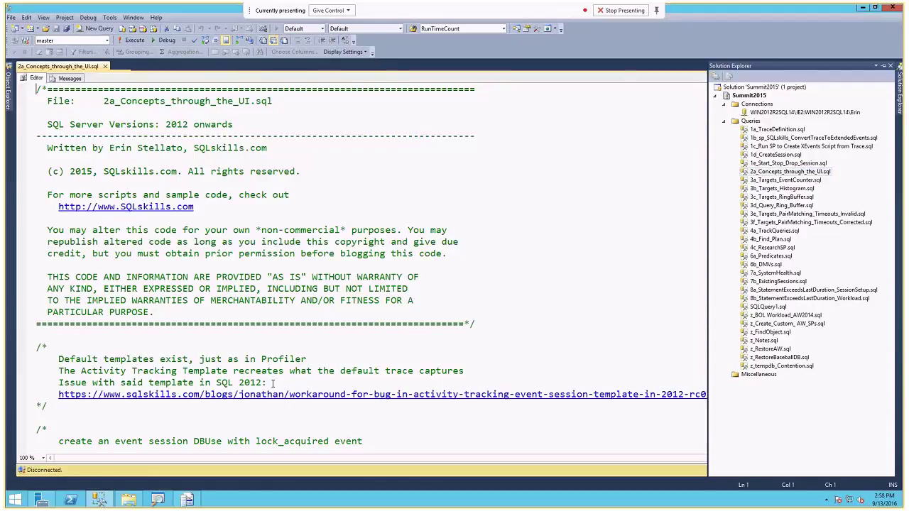
scroll(327, 348, "down", 4)
scroll(497, 248, "down", 20)
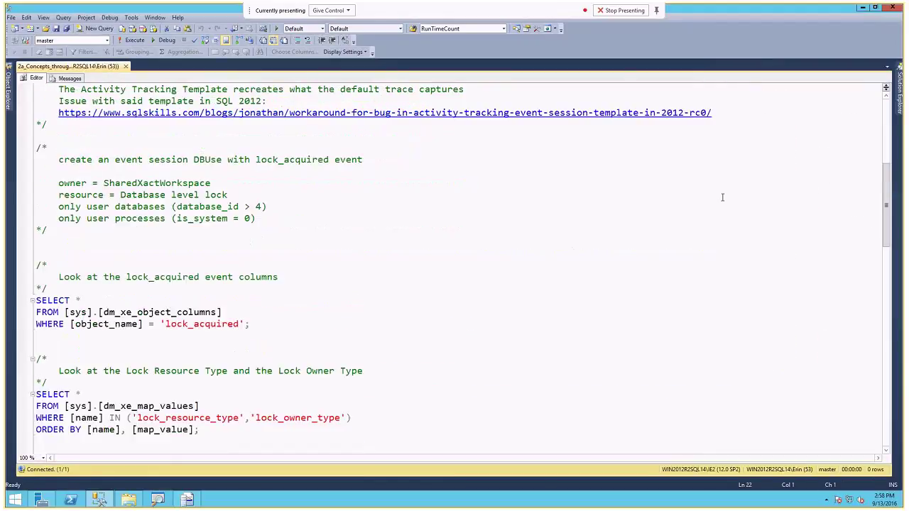
scroll(561, 239, "up", 3)
left_click(899, 68)
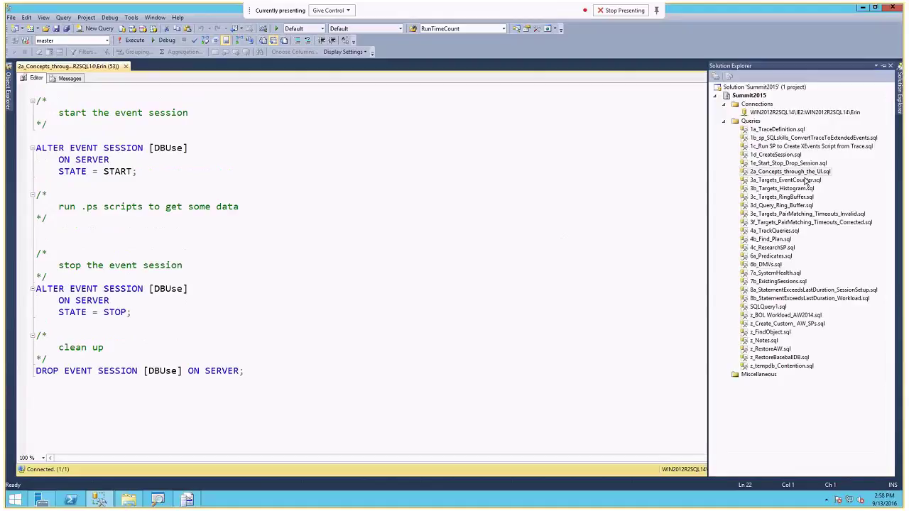
Step: Create a new Extended Events session under Sessions and name it TrackQueries
left_click(8, 89)
right_click(75, 181)
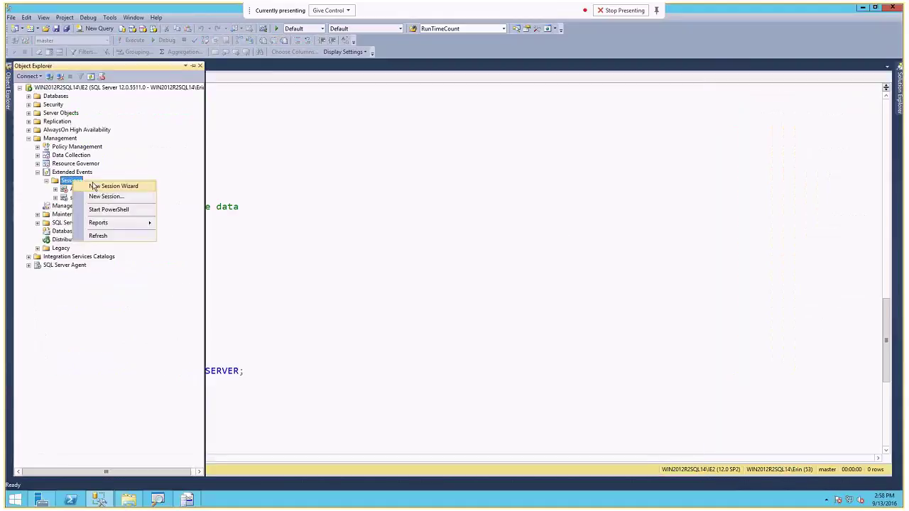
left_click(132, 187)
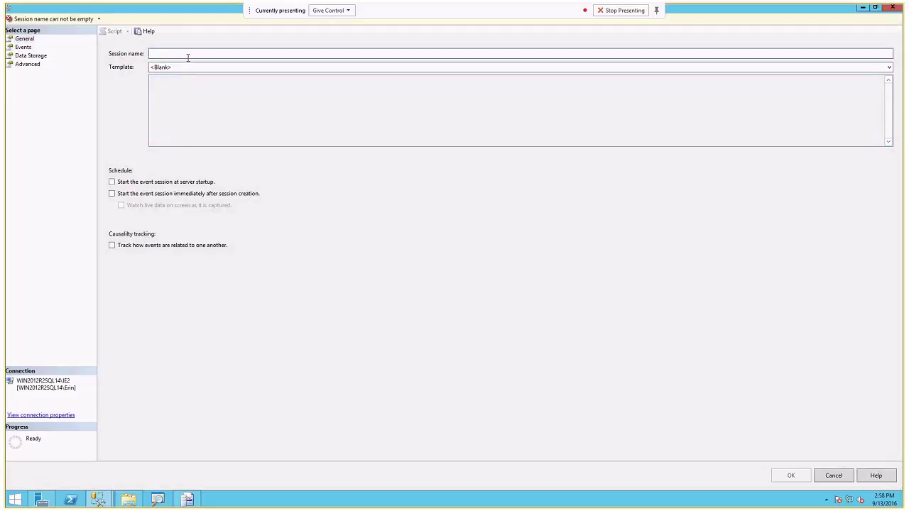
type("TrackQueries")
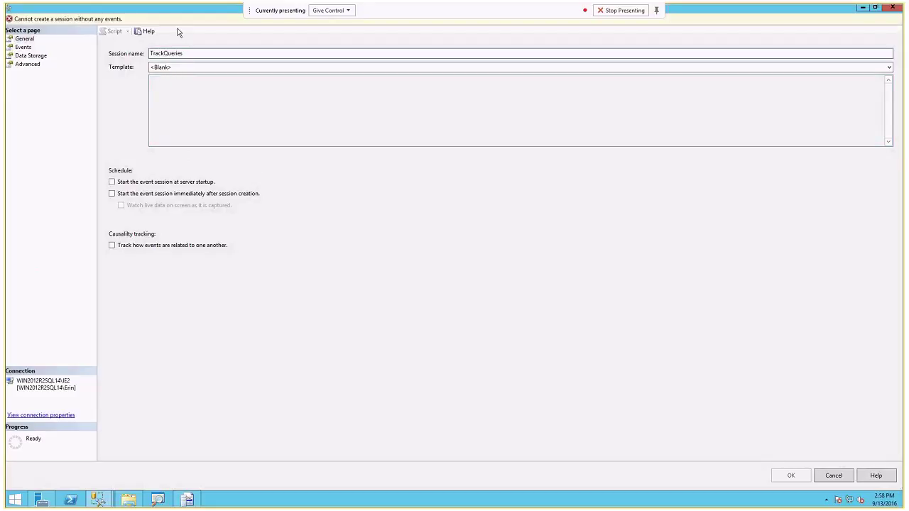
Step: Review the available session templates, keep the Blank template, and show the session's event library
left_click(220, 71)
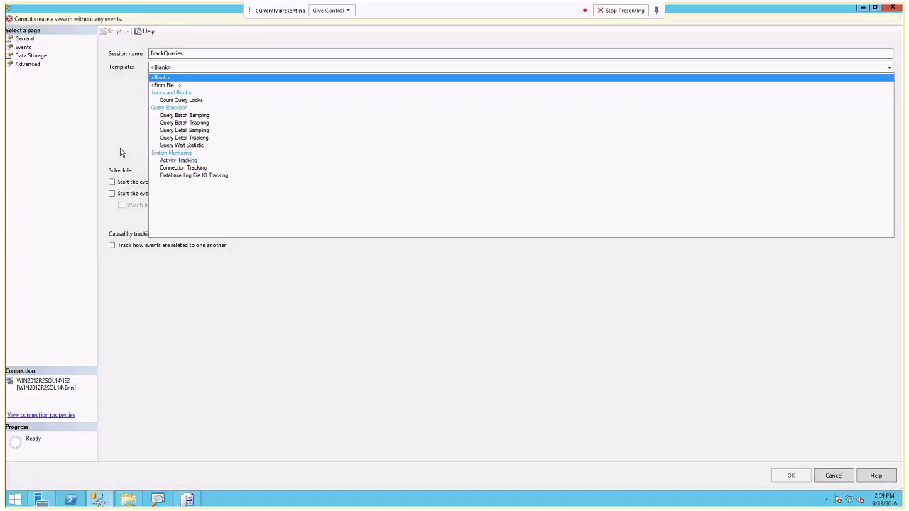
left_click(196, 69)
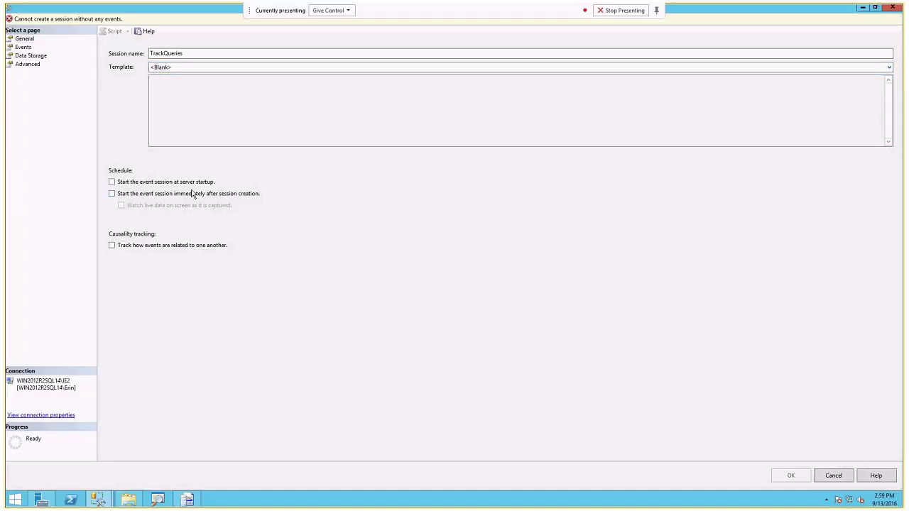
left_click_drag(50, 145, 316, 323)
left_click(21, 48)
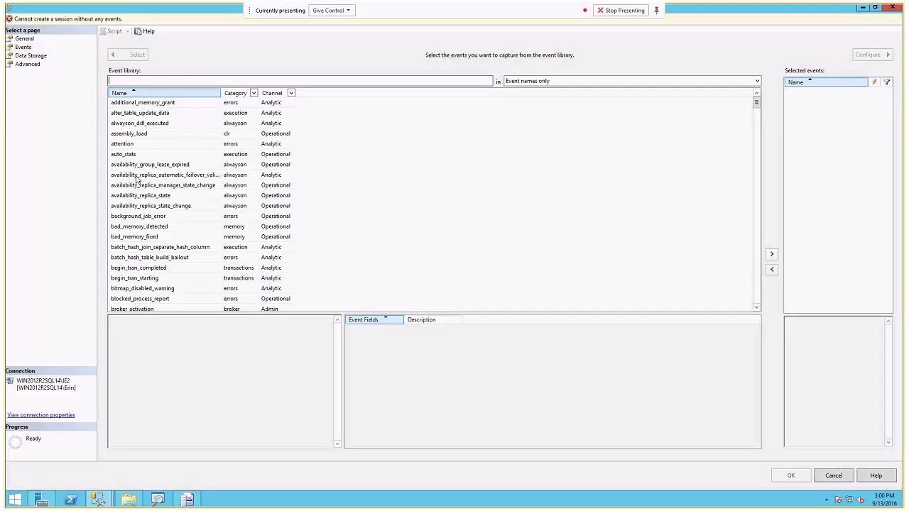
Step: Switch to SQL Server Profiler, set up a new trace with the Blank template, and show its events selection
left_click(193, 502)
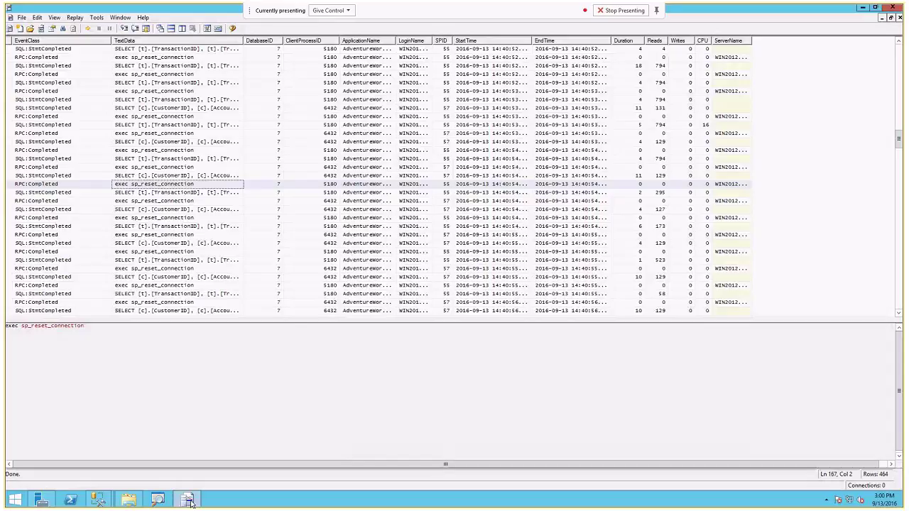
left_click(22, 17)
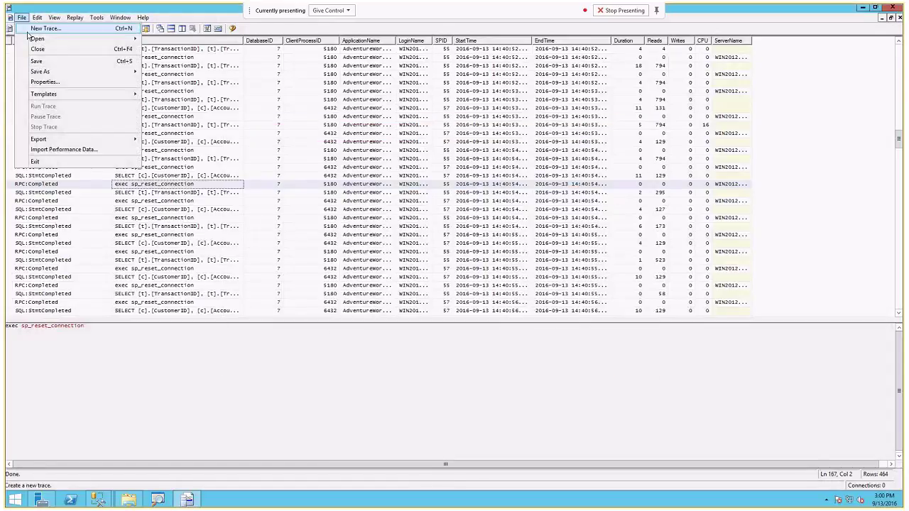
left_click(32, 29)
left_click(405, 211)
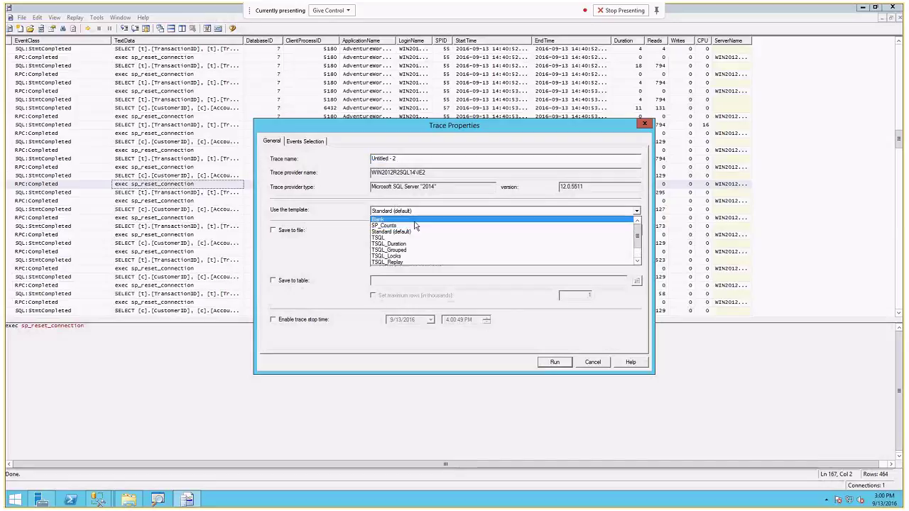
left_click(394, 220)
left_click(294, 142)
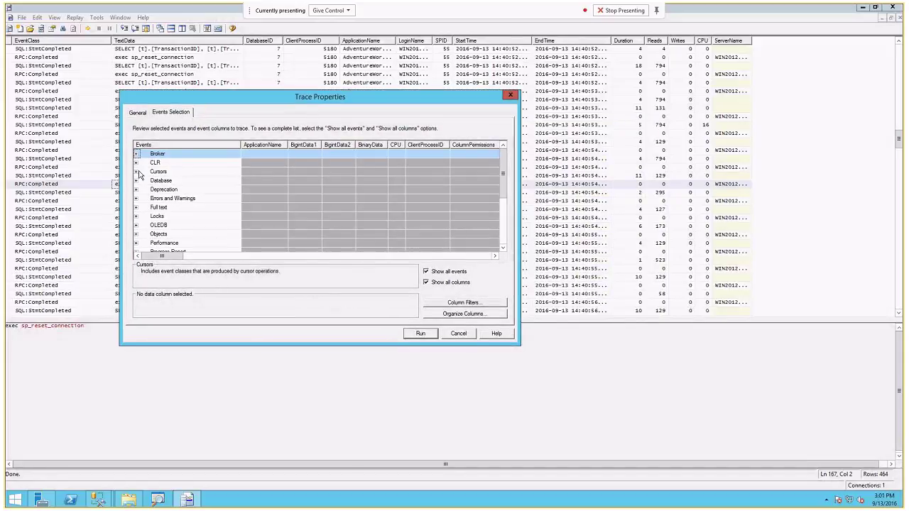
Step: Examine the trace's event categories, including Database, Locks and Transactions
left_click(136, 180)
left_click(136, 180)
scroll(160, 196, "down", 1)
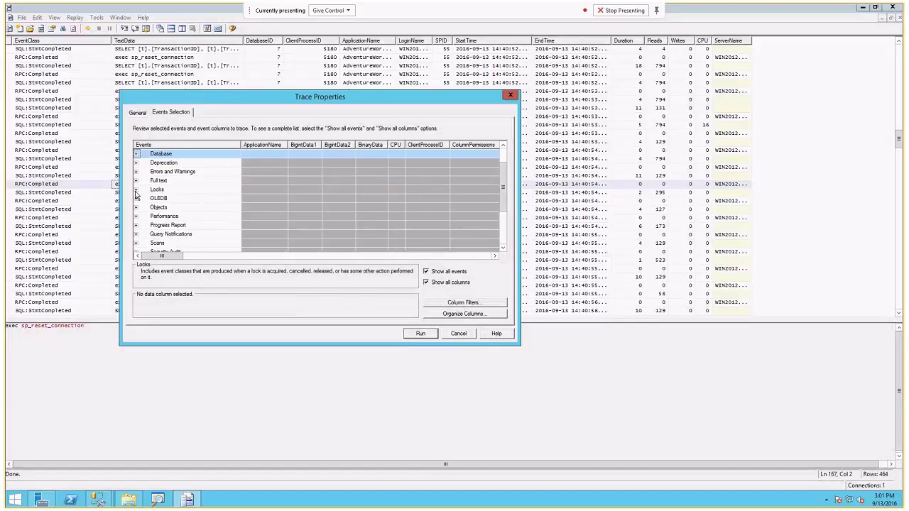
left_click(139, 189)
scroll(142, 195, "down", 1)
left_click(137, 189)
scroll(140, 172, "down", 1)
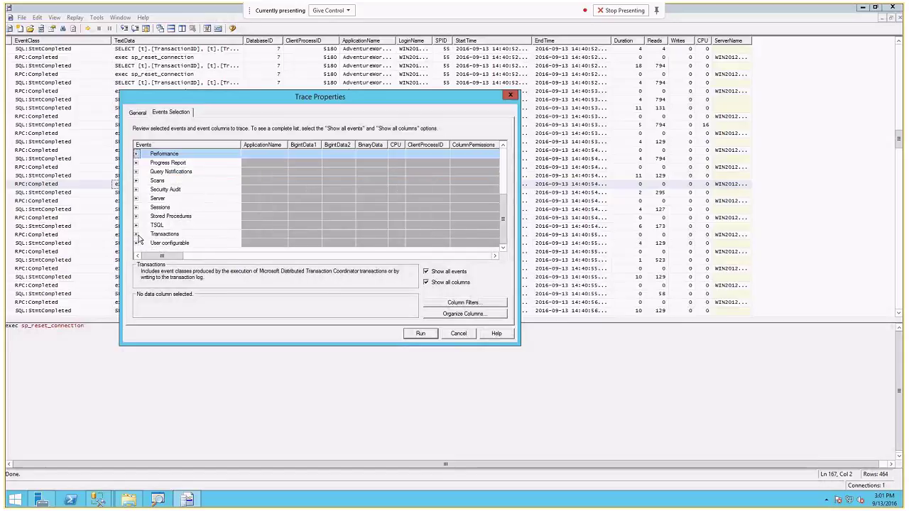
left_click(137, 234)
left_click(136, 234)
scroll(197, 212, "up", 3)
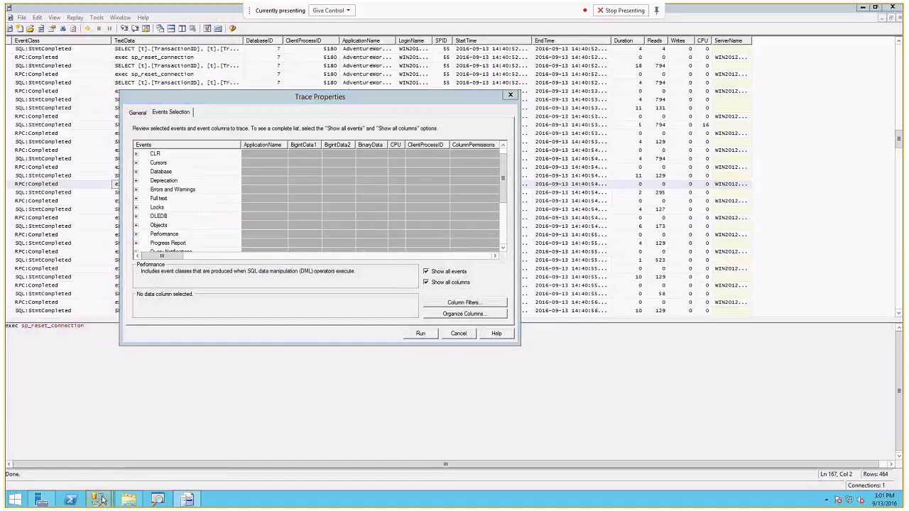
Step: Switch back to the New Session window and search the event library for "completed"
mouse_move(98, 499)
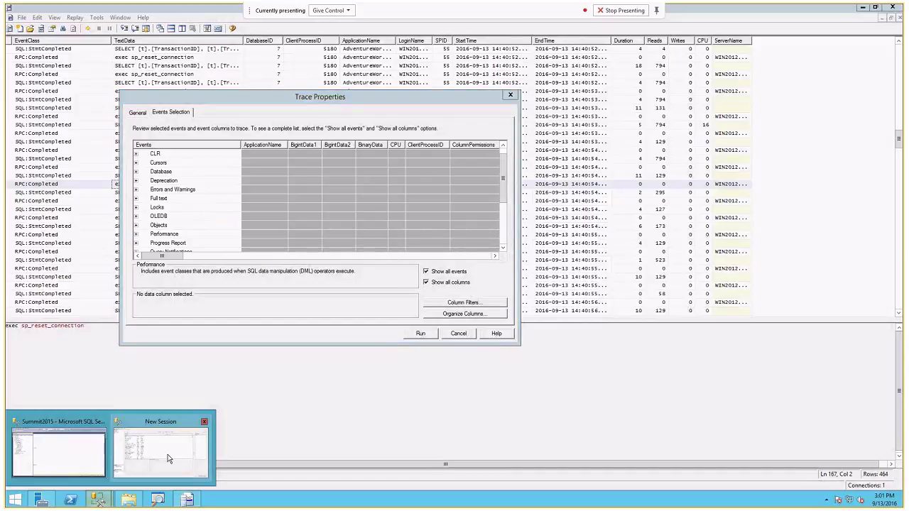
left_click(168, 459)
type("co")
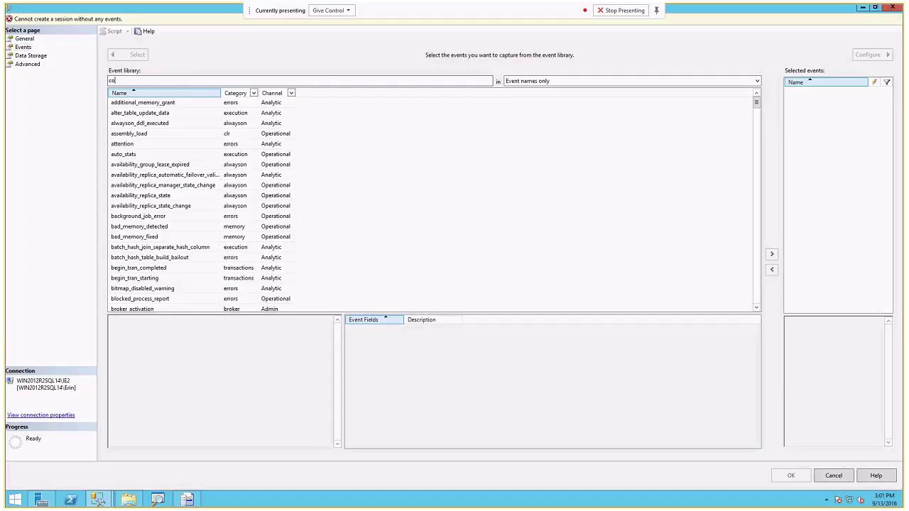
type("mpleted")
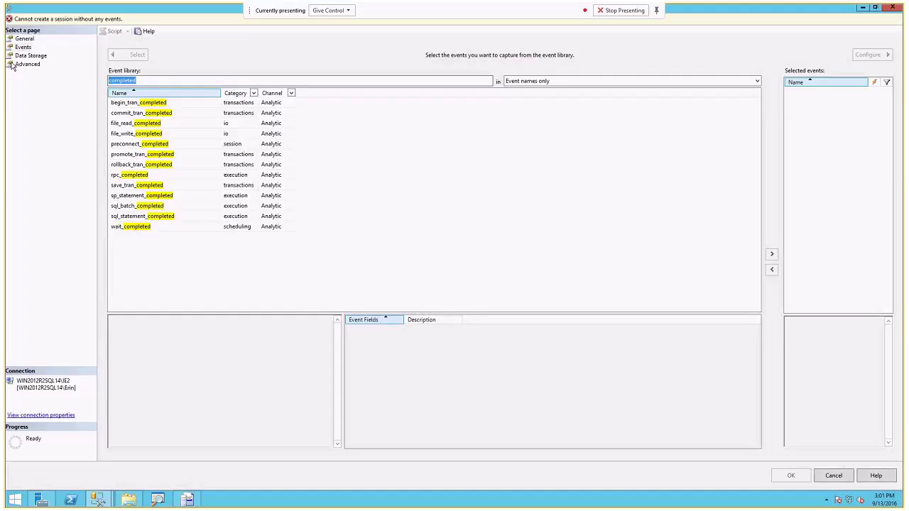
Step: Search the event library for "dbcc" in event names and descriptions, and inspect the databases_dbcc_logical_scan event's description
type("dbcc")
left_click(149, 104)
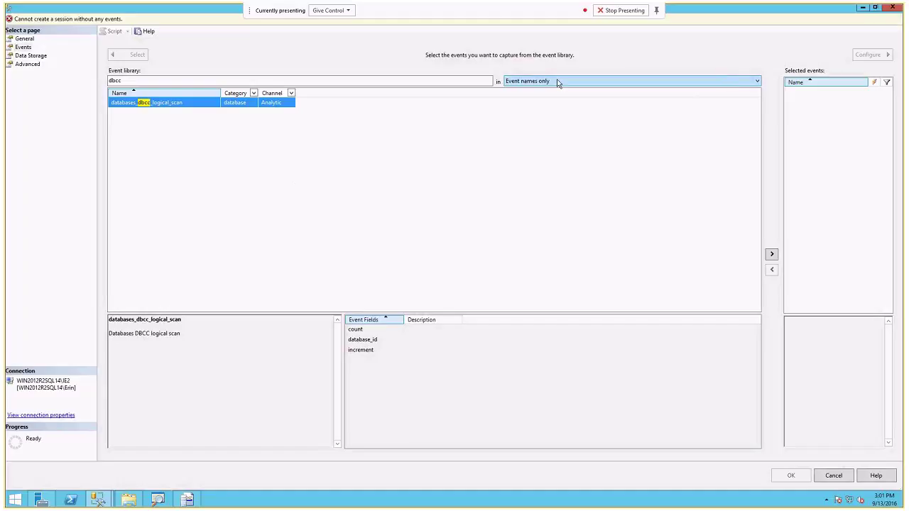
left_click(589, 83)
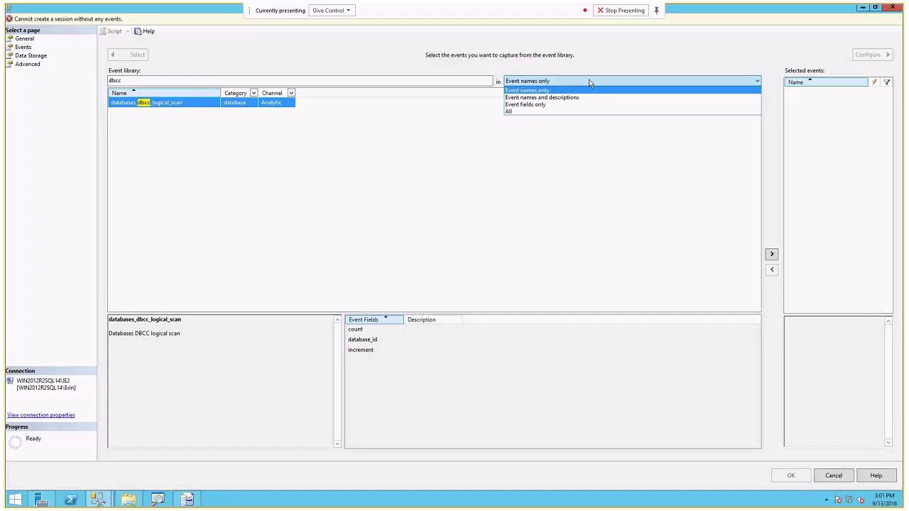
left_click(546, 98)
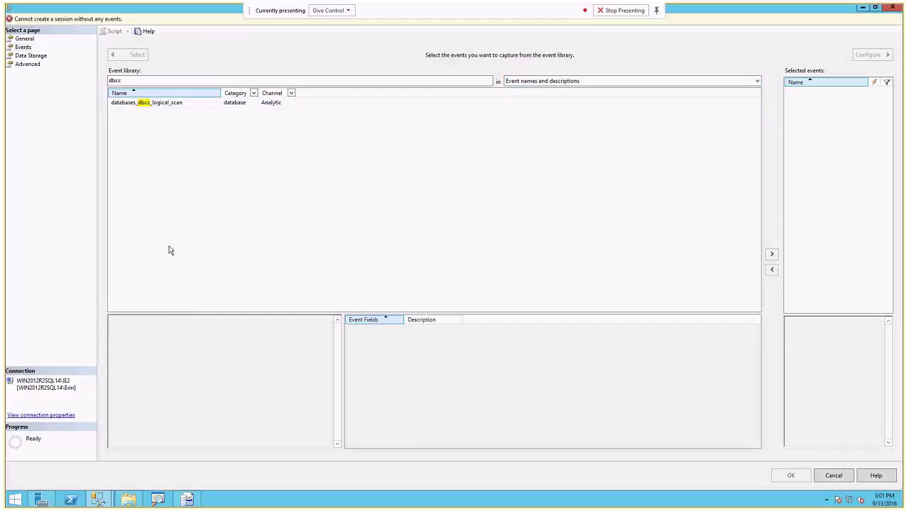
left_click(144, 104)
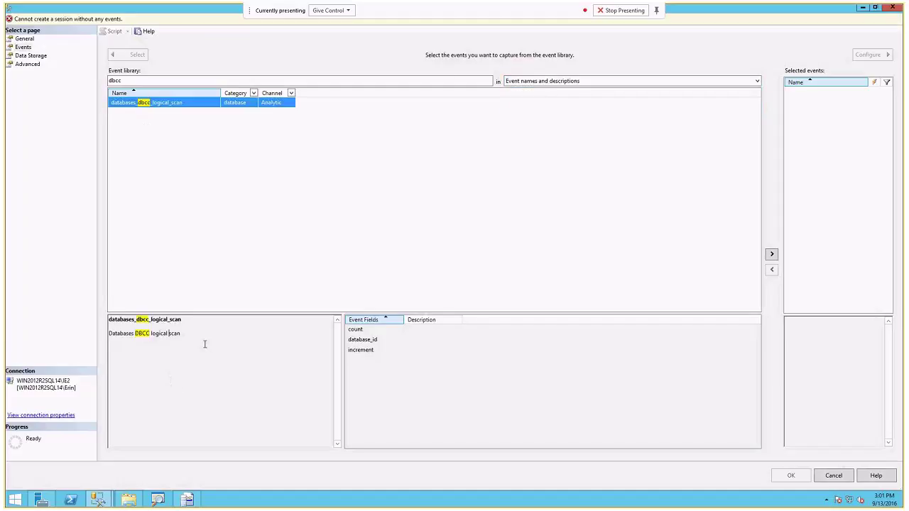
left_click_drag(203, 342, 110, 313)
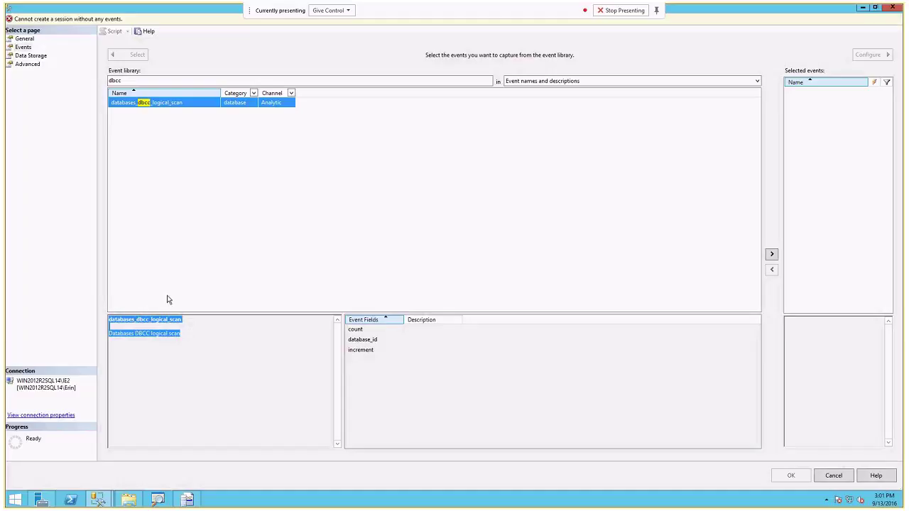
Step: Include the Debug channel in the event library and inspect the descriptions of the dbcc-related check_thread events
left_click(291, 93)
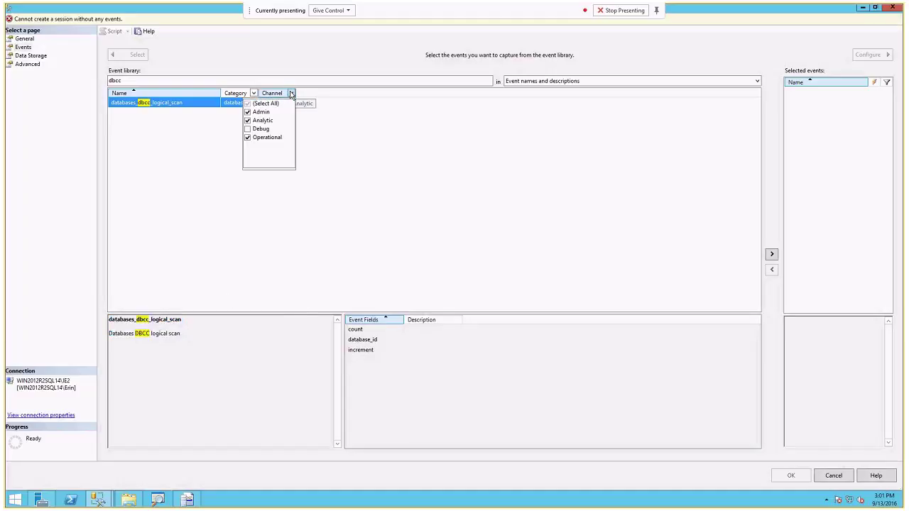
left_click(248, 129)
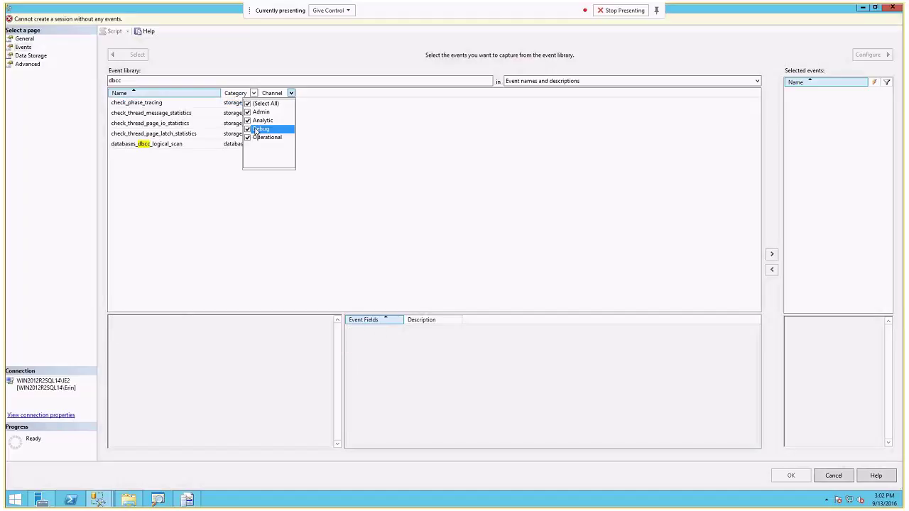
left_click(177, 146)
left_click(159, 135)
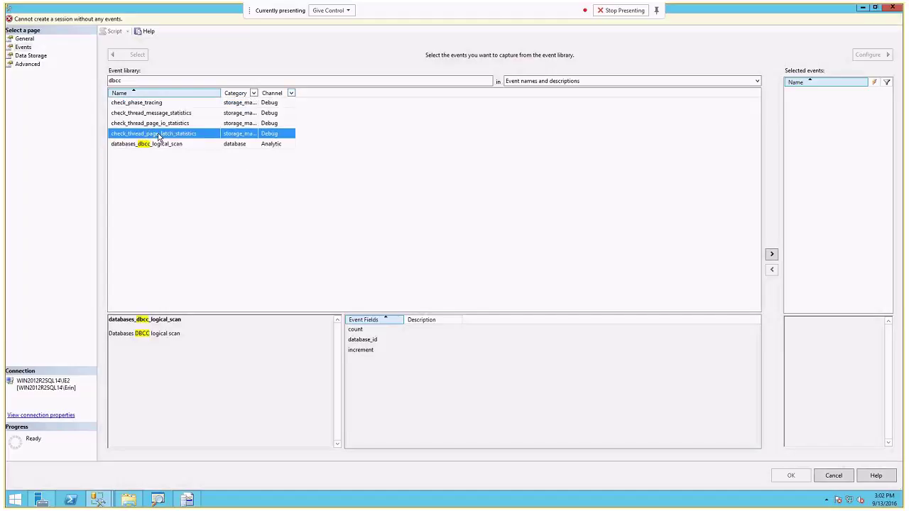
left_click(142, 124)
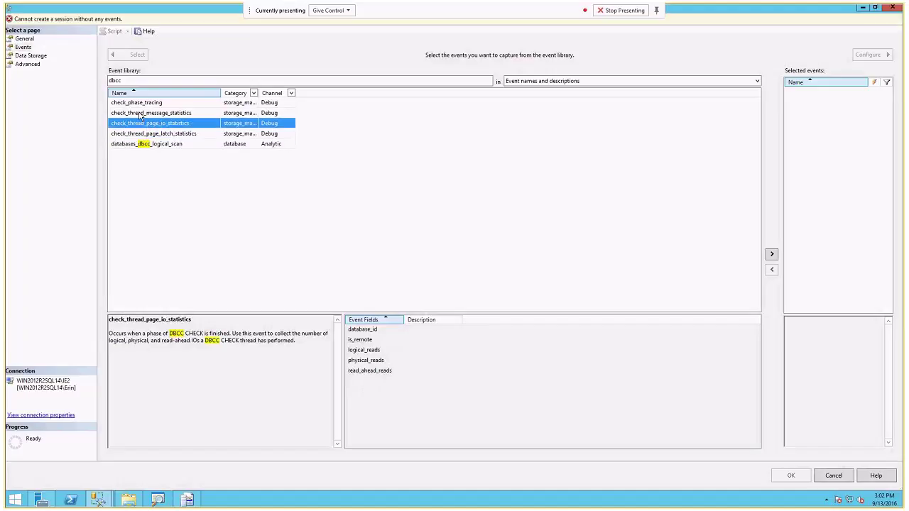
left_click(141, 114)
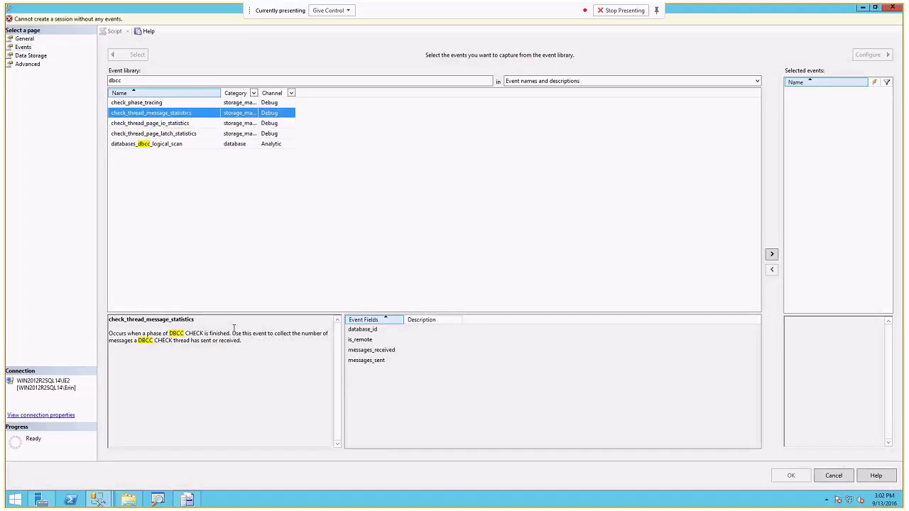
left_click_drag(127, 81, 85, 85)
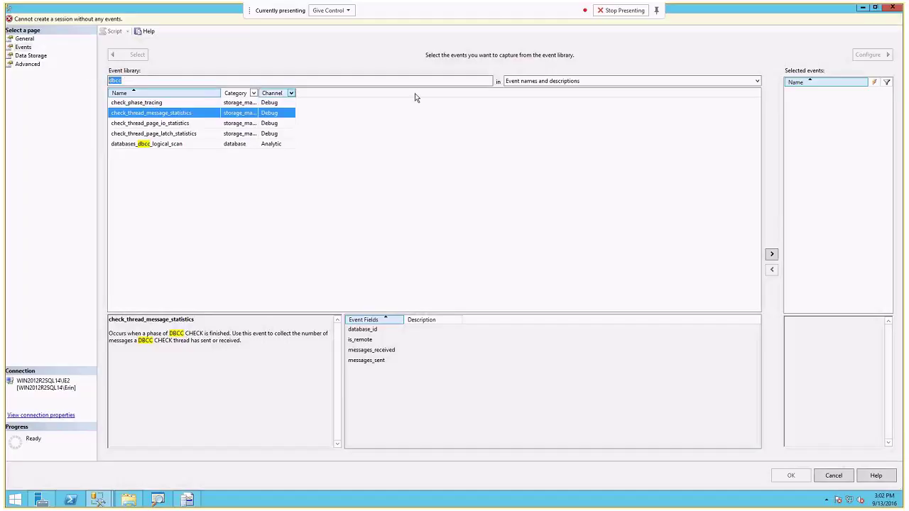
left_click(522, 83)
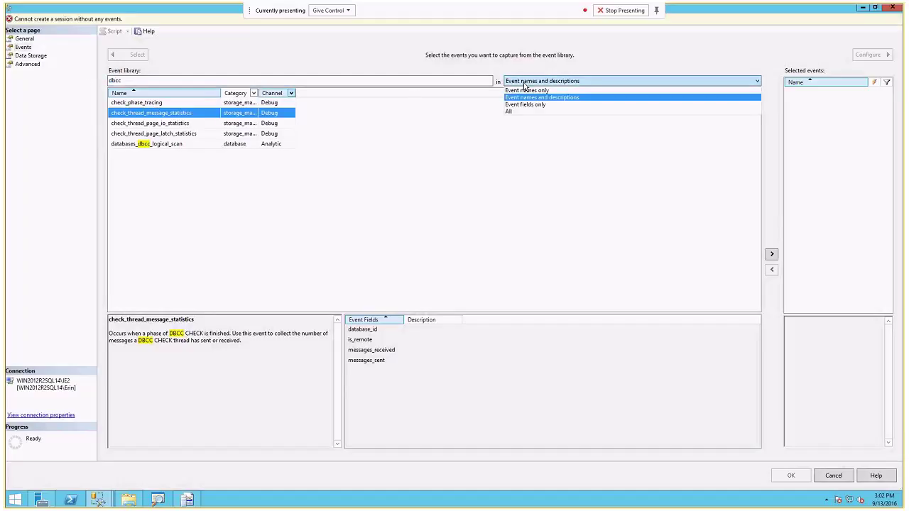
left_click(274, 172)
left_click(290, 95)
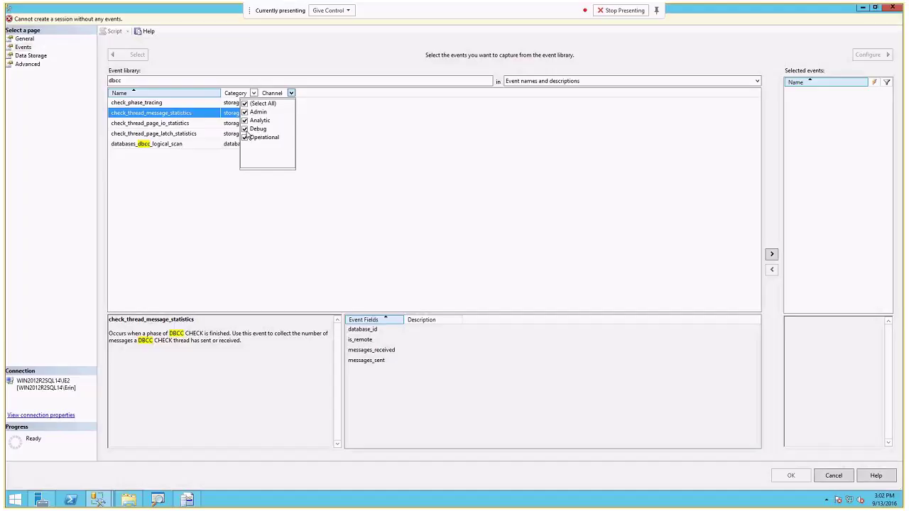
left_click(201, 201)
left_click_drag(136, 81, 88, 84)
type("compl")
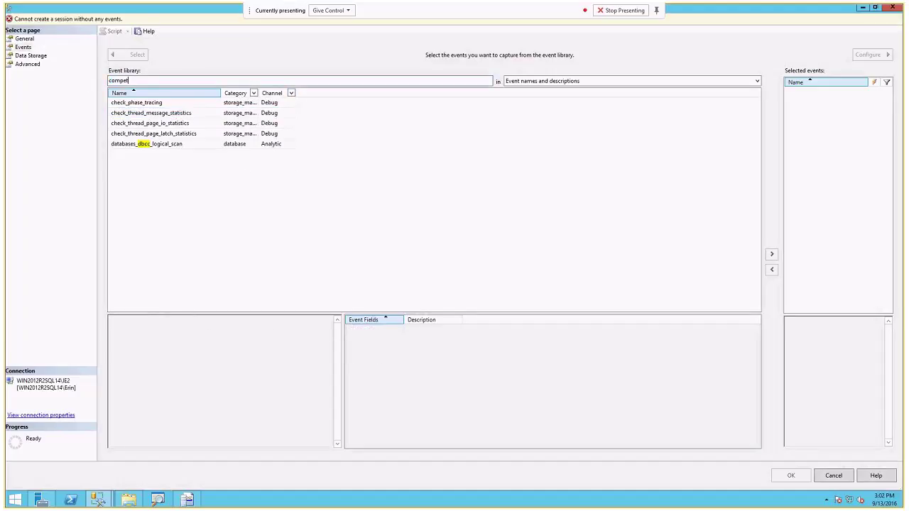
type("eted")
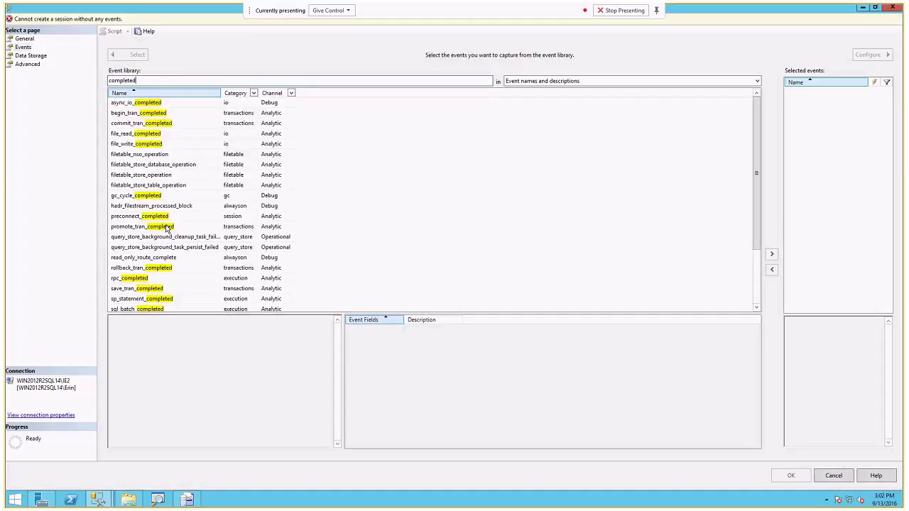
left_click(169, 281)
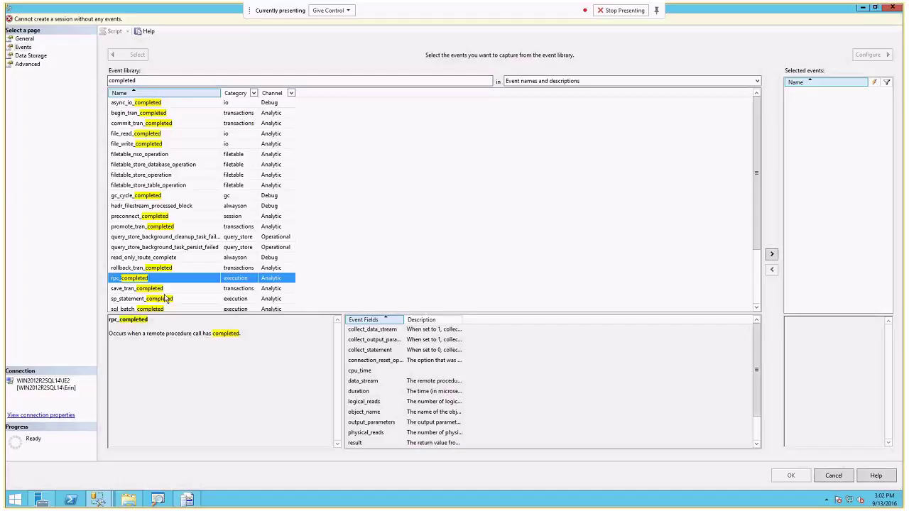
left_click(166, 299)
left_click(163, 308, "shift")
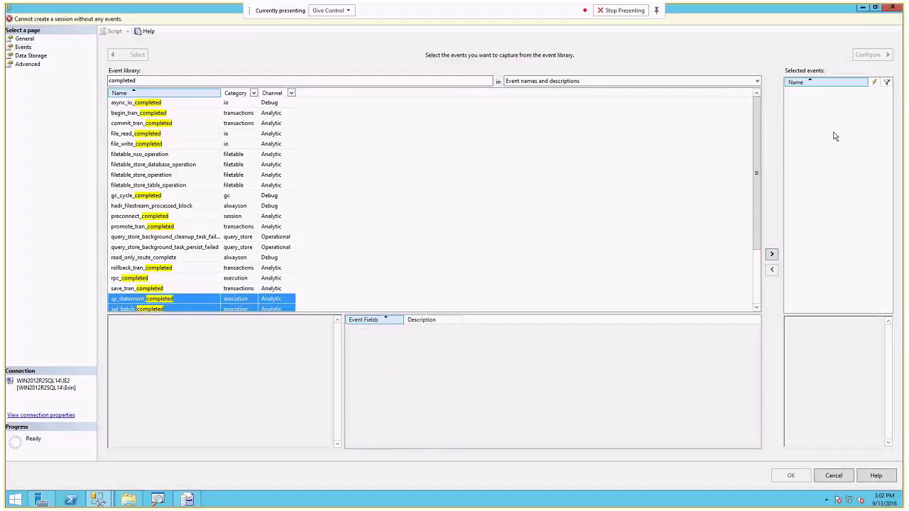
left_click(772, 254)
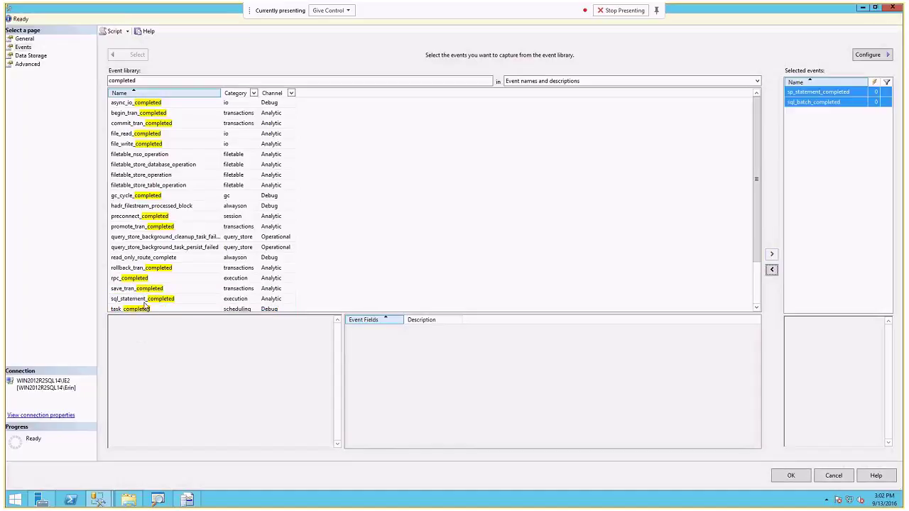
left_click(145, 302)
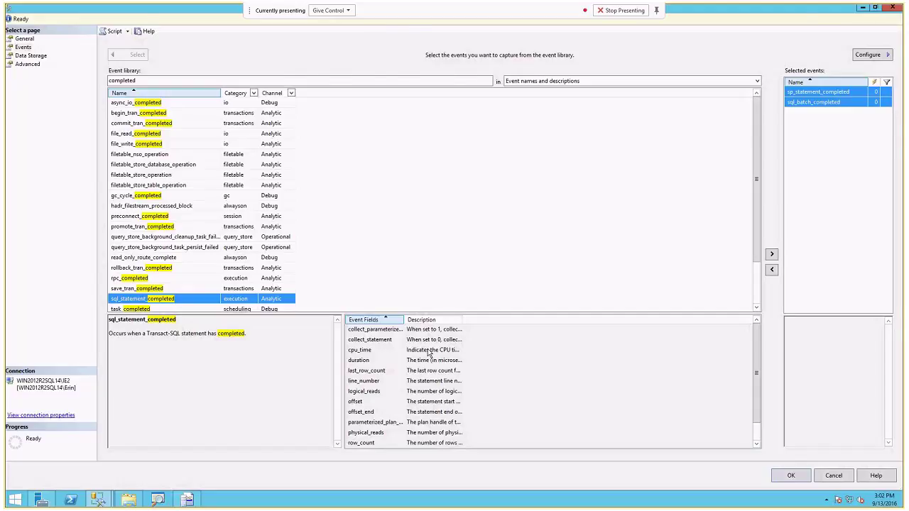
left_click(99, 499)
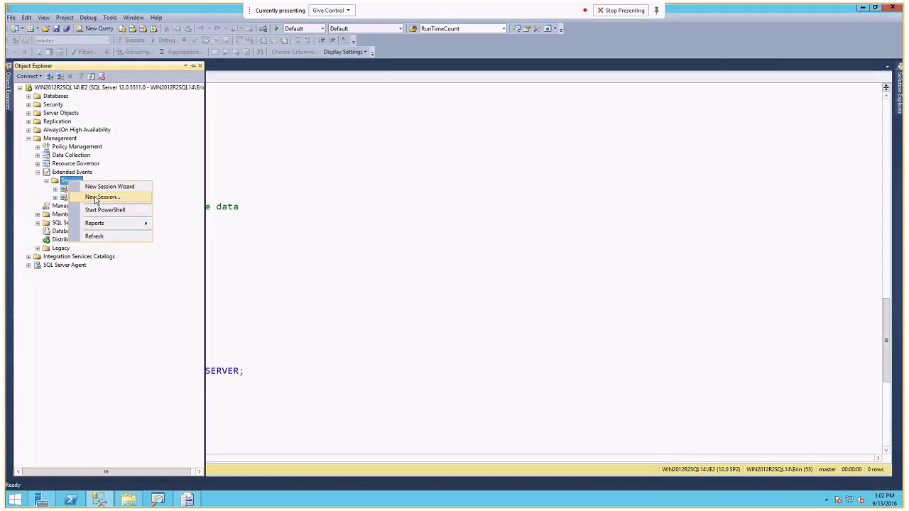
Step: Start a new session named TrackQueries and add the sql_batch_completed and sql_statement_completed events, searching the event library for "completed"
left_click(99, 198)
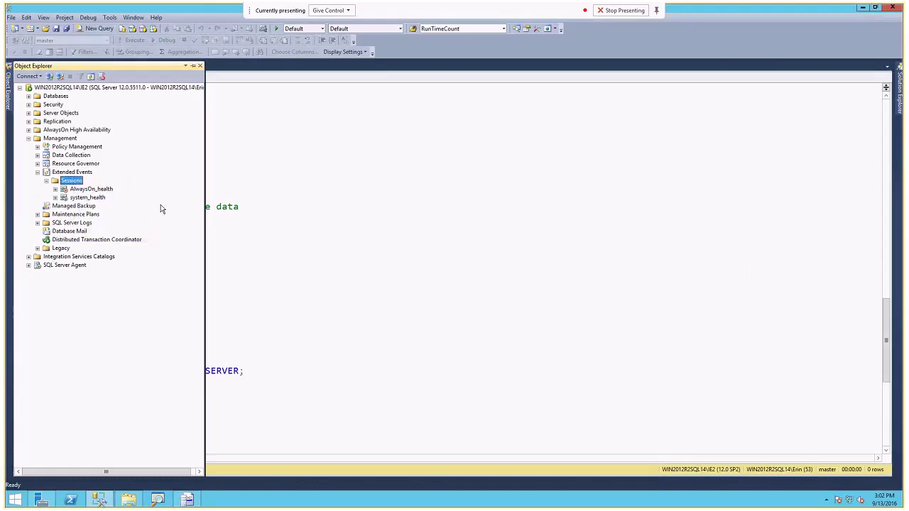
type("TrackQueries")
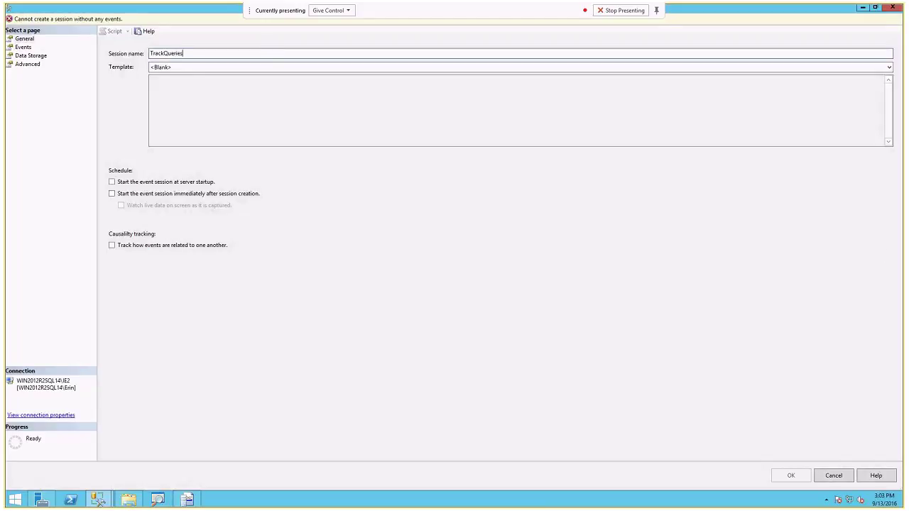
left_click(23, 48)
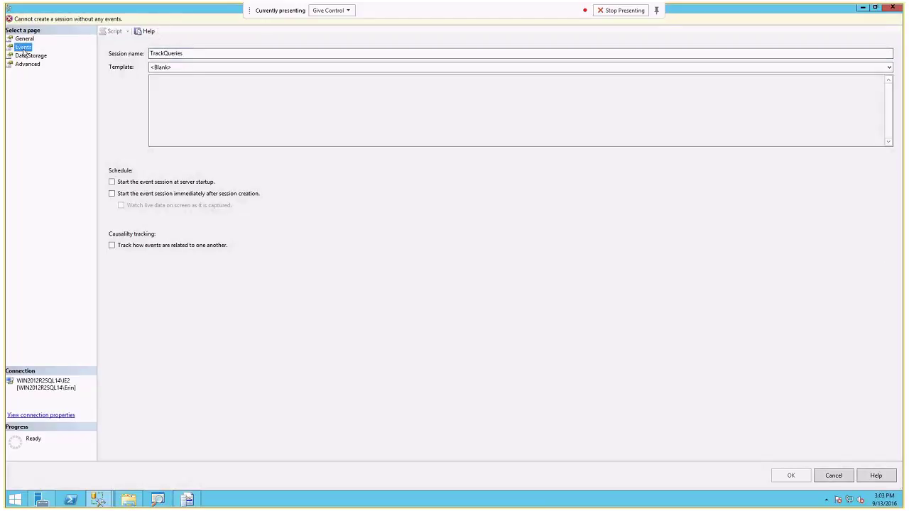
type("completed")
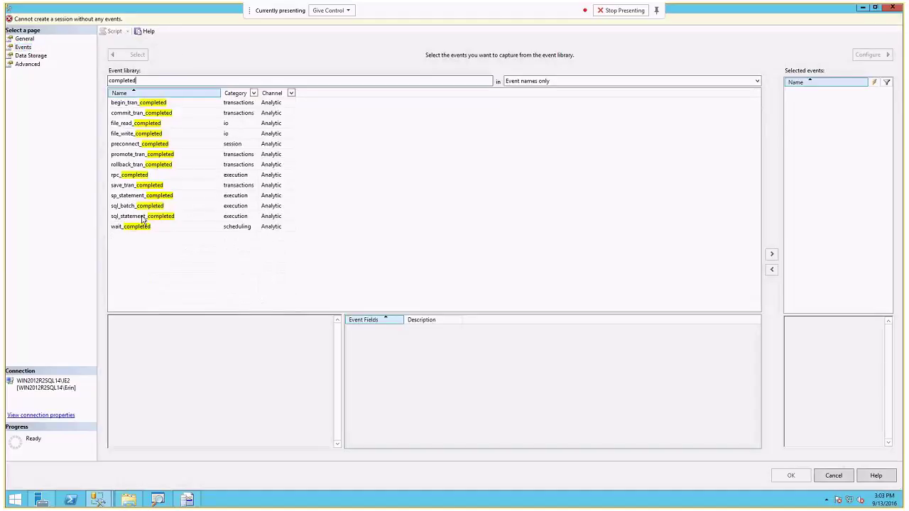
left_click_drag(142, 219, 142, 205)
left_click(772, 254)
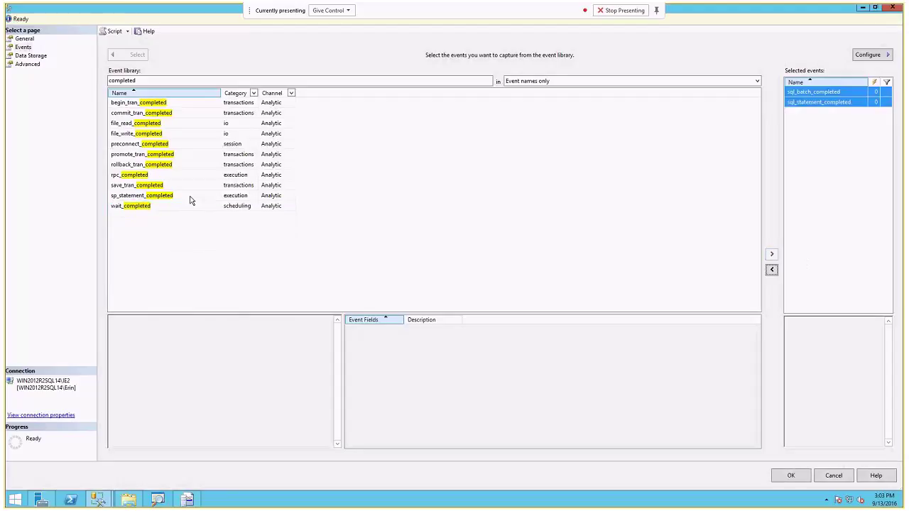
Step: Inspect the sp_statement_completed event's description and fields, and open the configuration options for the selected events
left_click(190, 197)
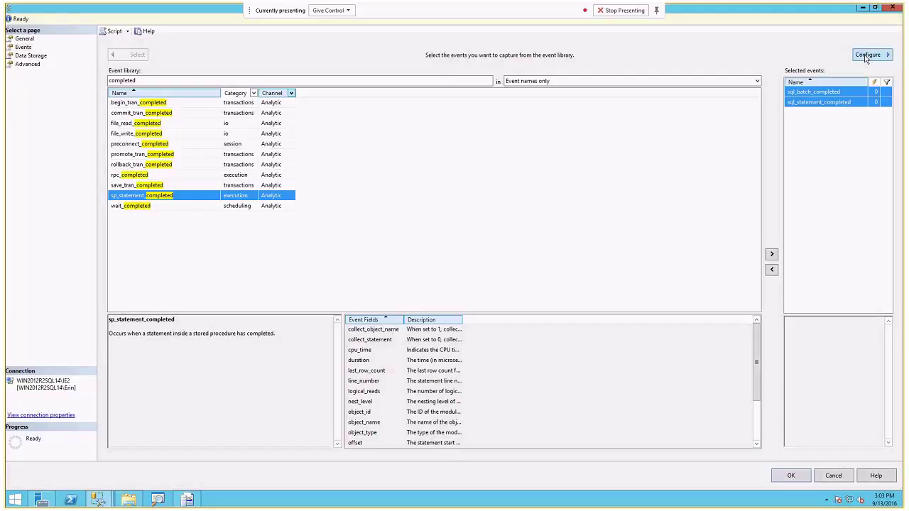
mouse_move(845, 45)
left_mouse_down()
mouse_move(903, 66)
mouse_move(889, 65)
left_mouse_up()
key("Escape")
left_click(869, 55)
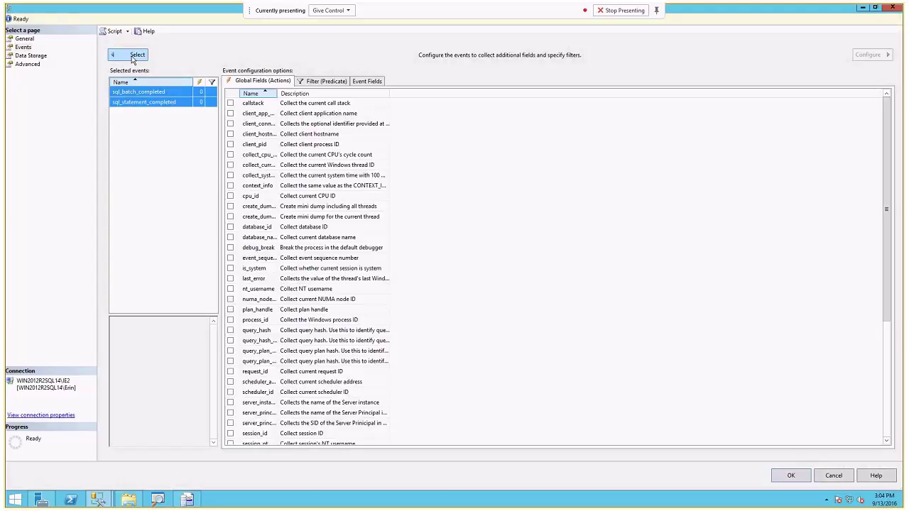
left_click(133, 57)
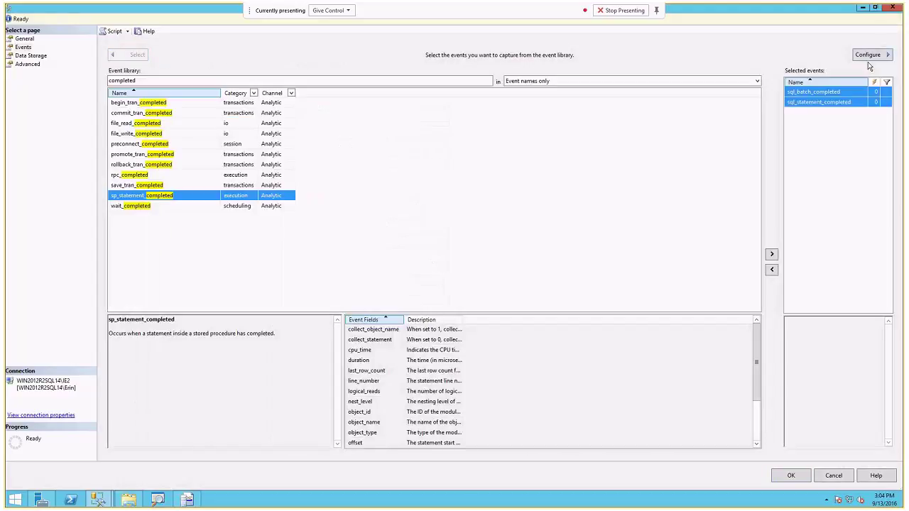
left_click(868, 56)
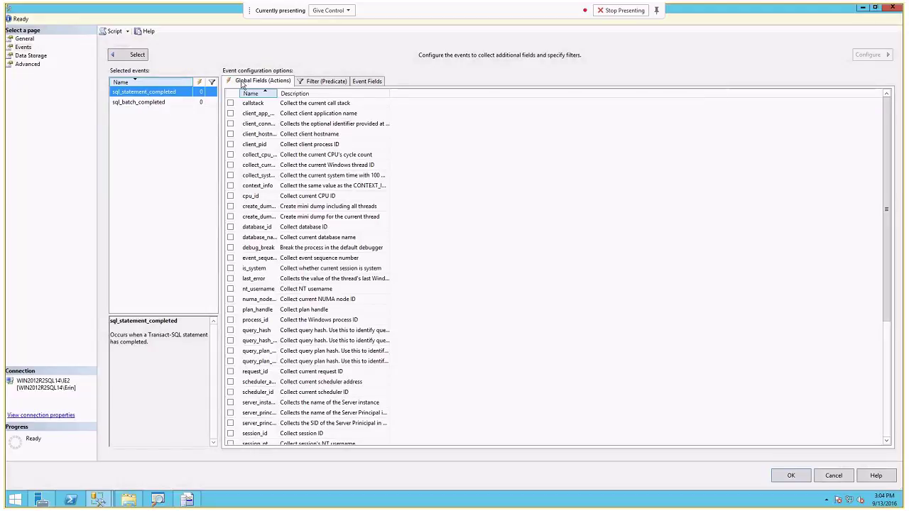
Step: Examine the filter page and the event fields of sql_statement_completed and sql_batch_completed, widening the field name column for full names
left_click(318, 83)
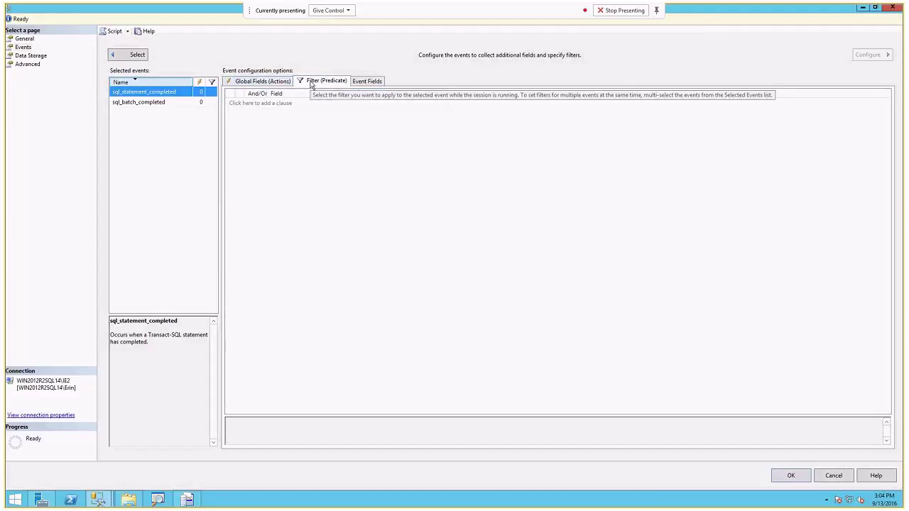
left_click(364, 82)
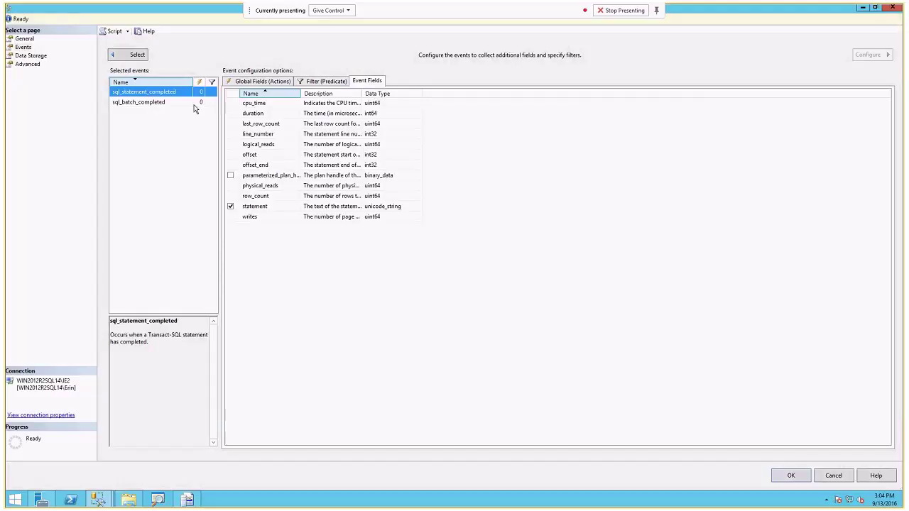
left_click(151, 103)
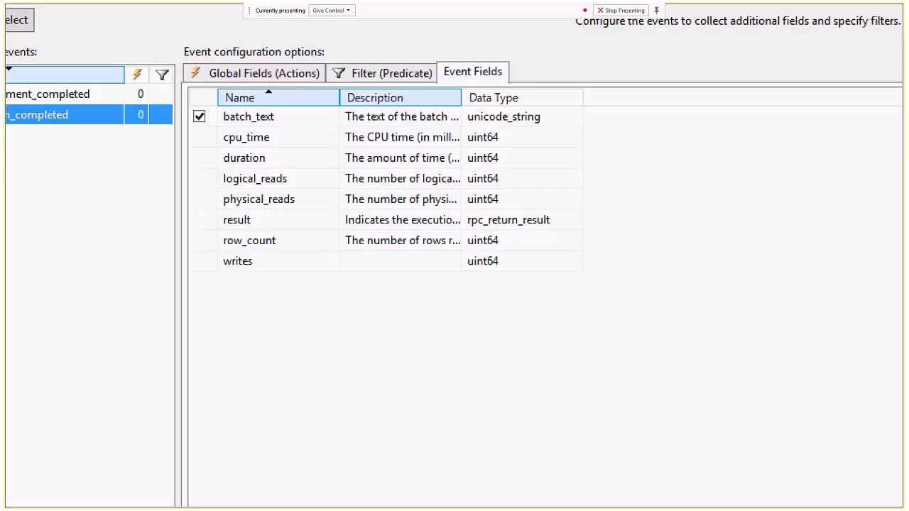
left_click_drag(319, 134, 600, 122)
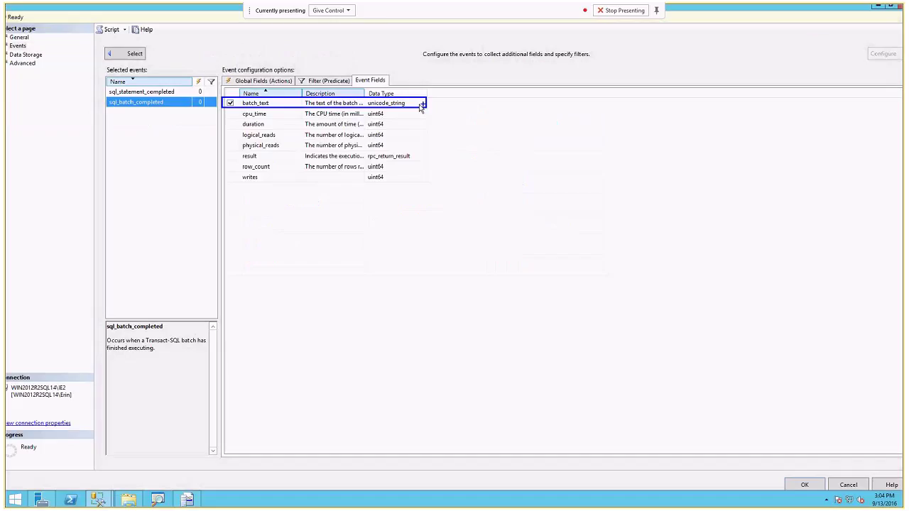
left_click(231, 103)
left_click(142, 93)
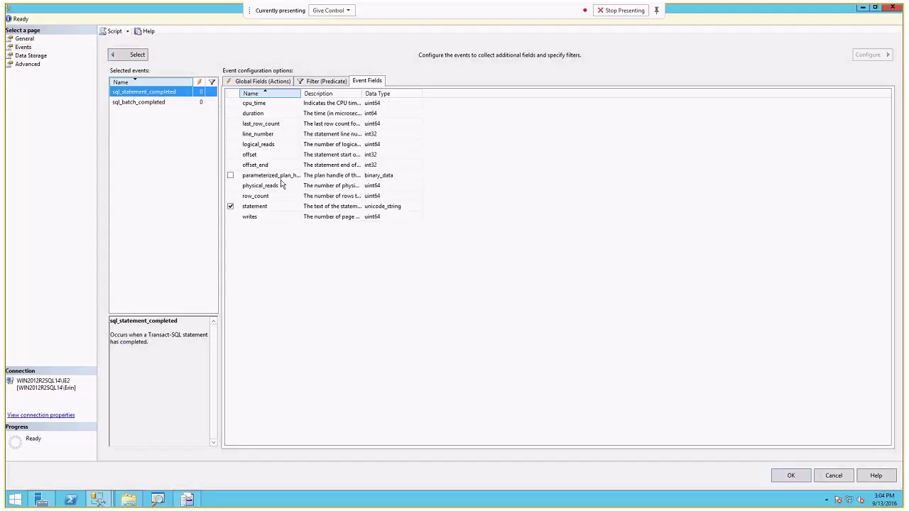
left_click_drag(366, 88, 365, 88)
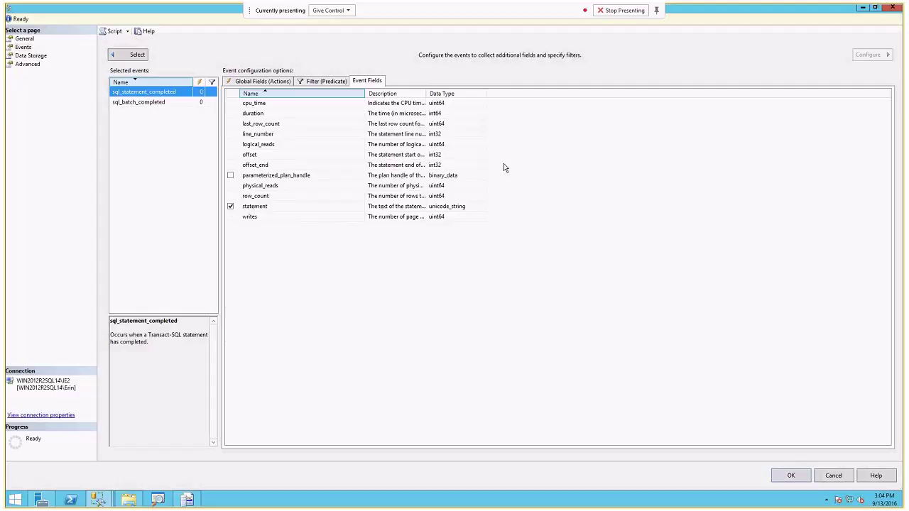
Step: Collect the database_id global field for sql_statement_completed, and the session_id global field for both selected events
left_click(255, 81)
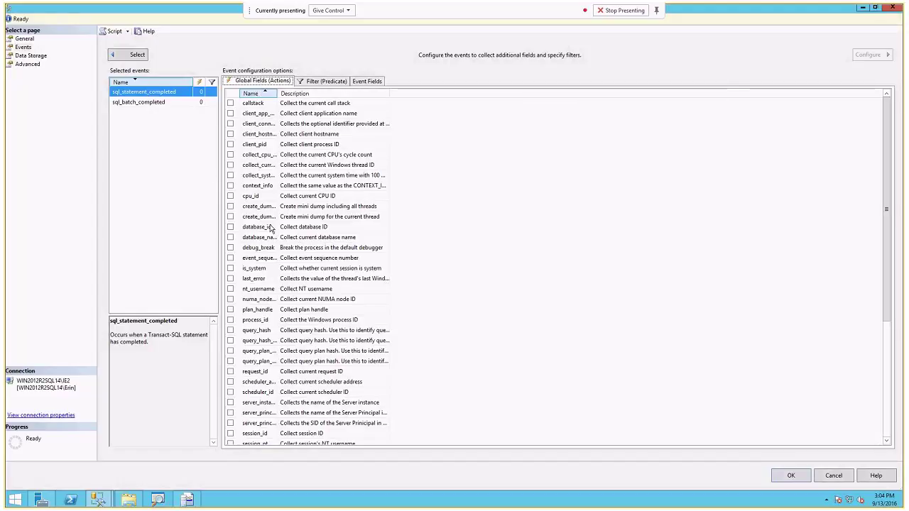
left_click(230, 227)
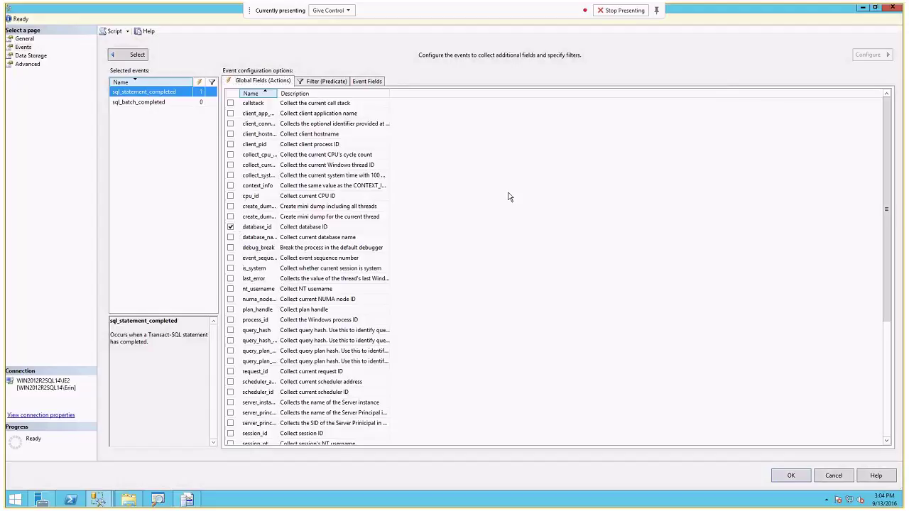
left_click(154, 102, "shift")
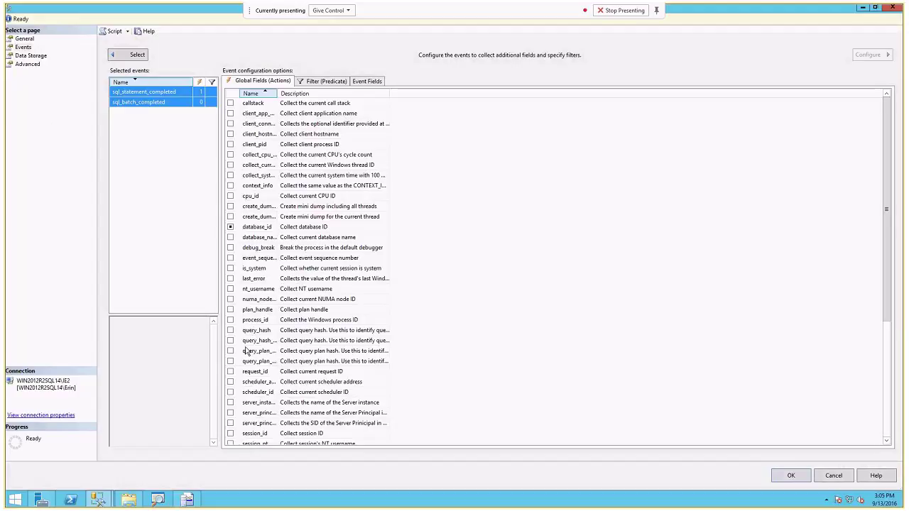
left_click(230, 433)
left_click(209, 159)
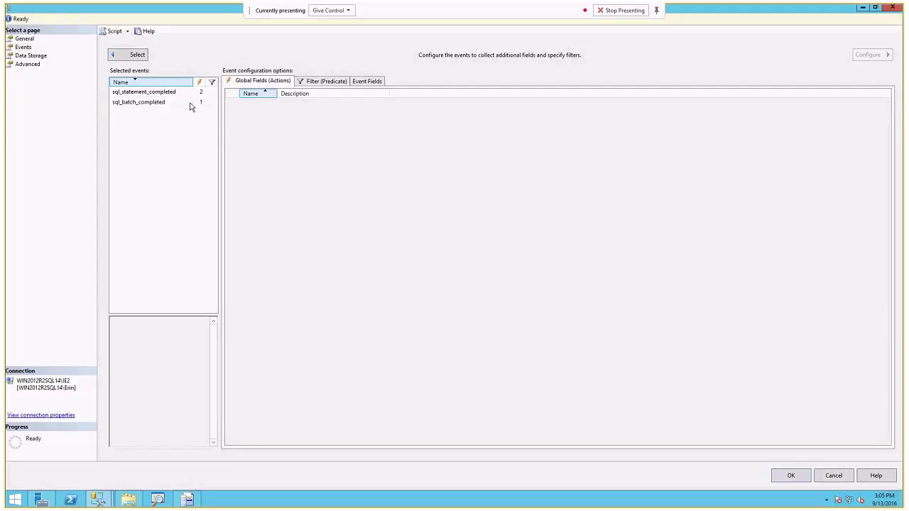
Step: Add a filter clause on the logical_reads field for both sql_statement_completed and sql_batch_completed
left_click(321, 83)
left_click(142, 92)
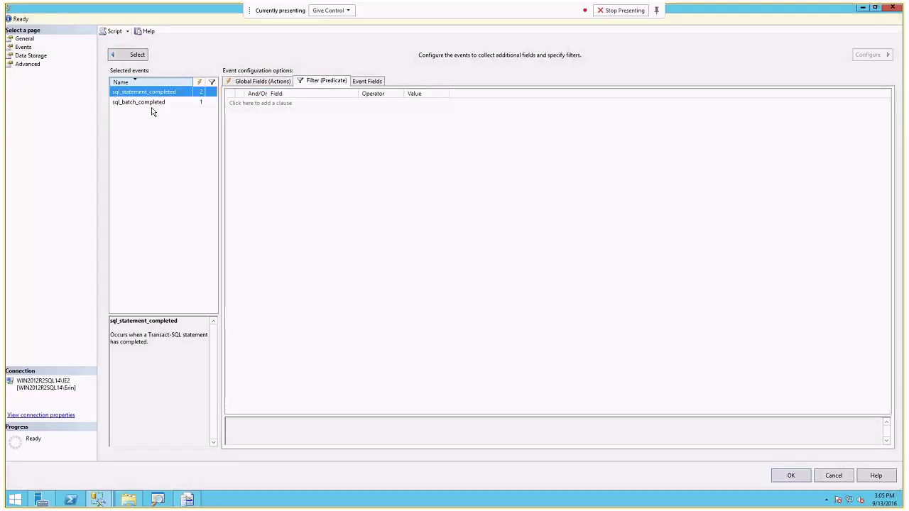
left_click(169, 103, "shift")
left_click(319, 103)
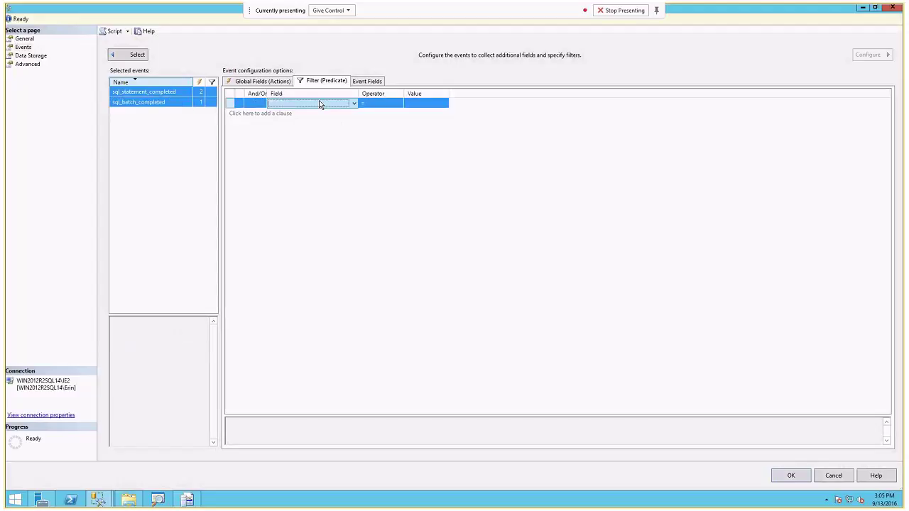
left_click(327, 106)
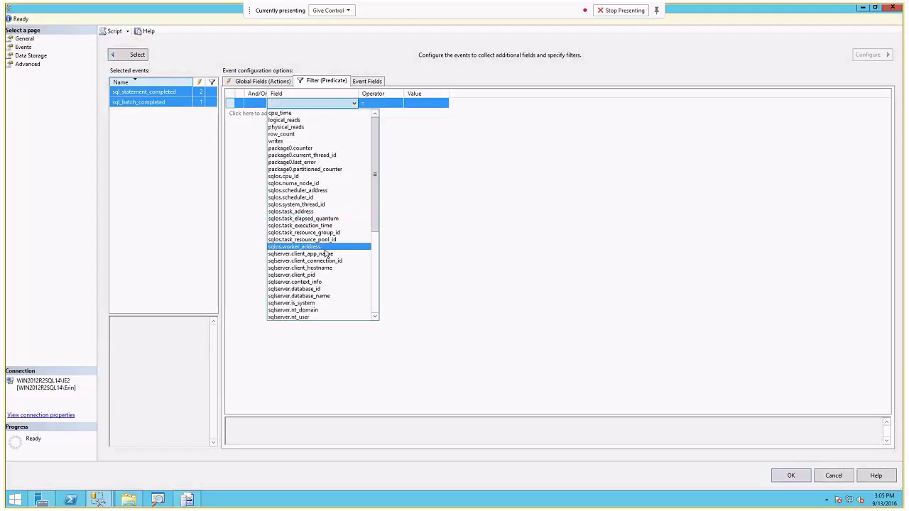
scroll(325, 255, "down", 3)
scroll(330, 266, "down", 2)
scroll(305, 170, "up", 4)
left_click(285, 120)
Step: Set the logical_reads clause's operator to >= and its value to 10000
left_click(381, 104)
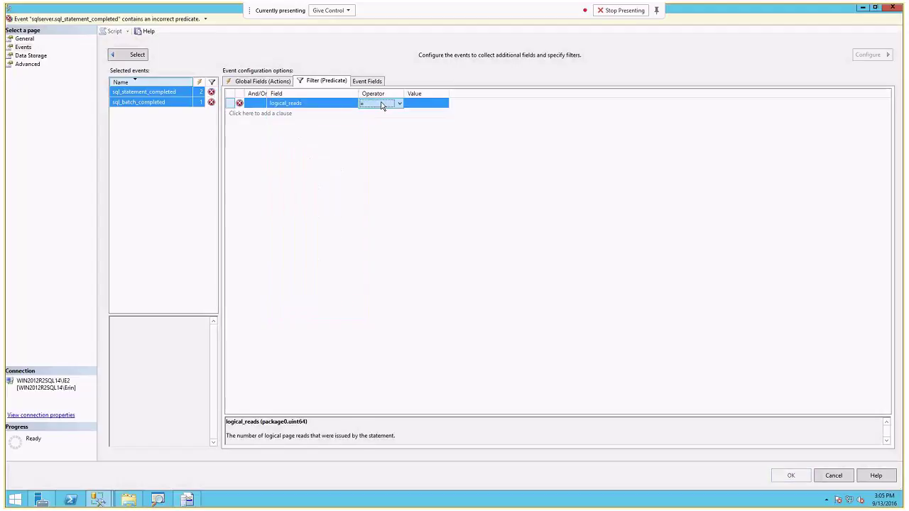
left_click(382, 105)
left_click(376, 132)
left_click(429, 103)
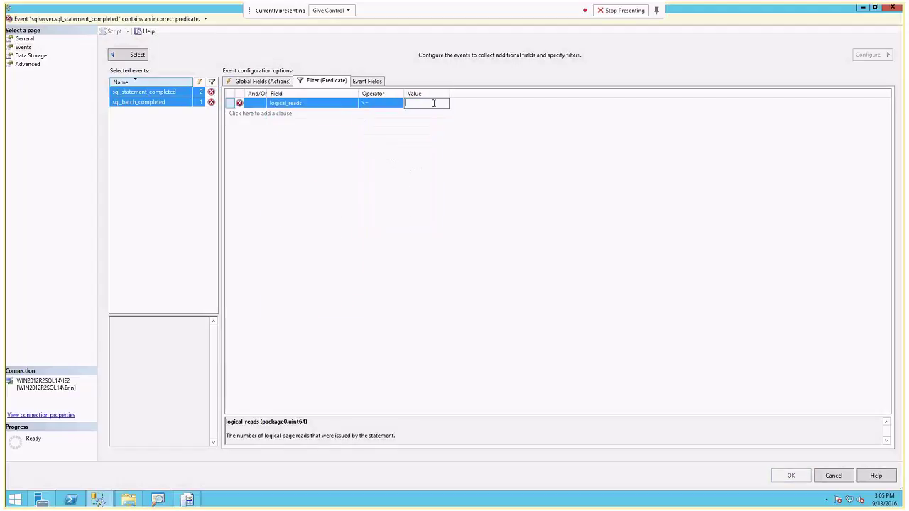
type("10000")
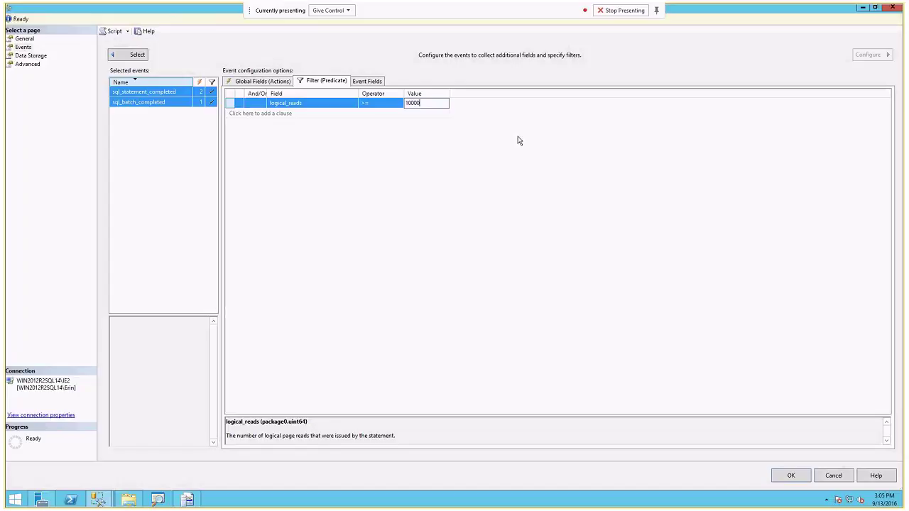
left_click(518, 146)
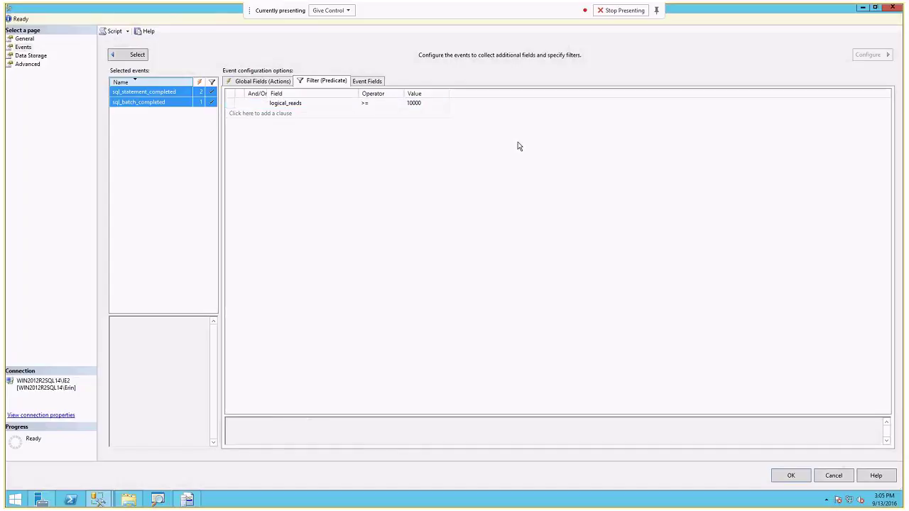
Step: Add a second filter clause, joined with And, requiring sqlserver.database_id to equal 5
left_click(312, 115)
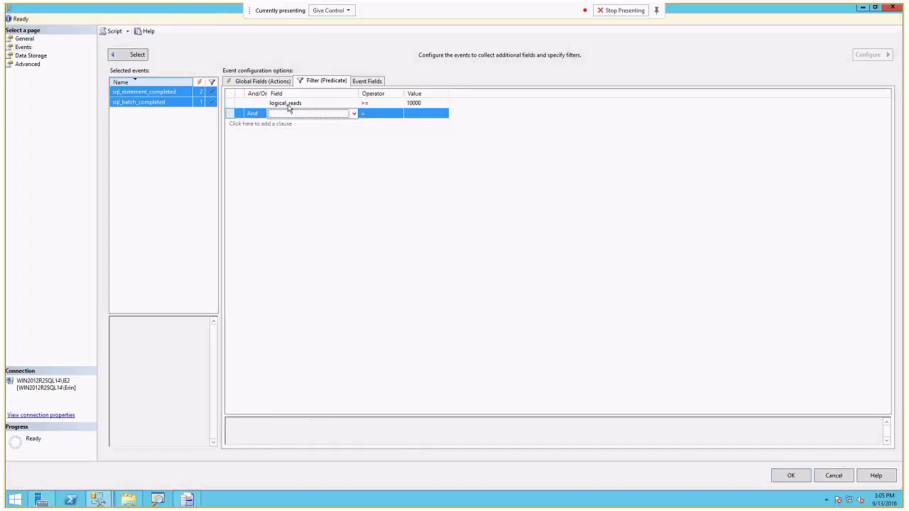
left_click(291, 115)
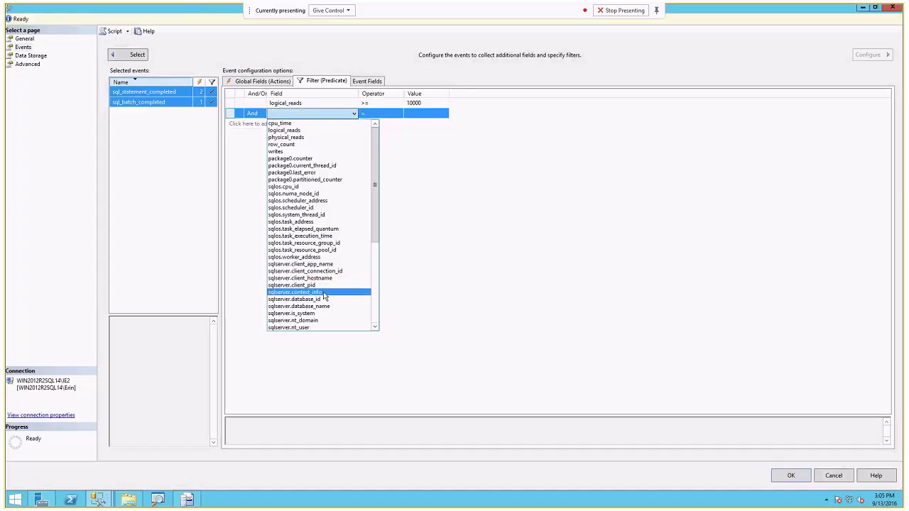
left_click(312, 299)
left_click(426, 114)
type("5")
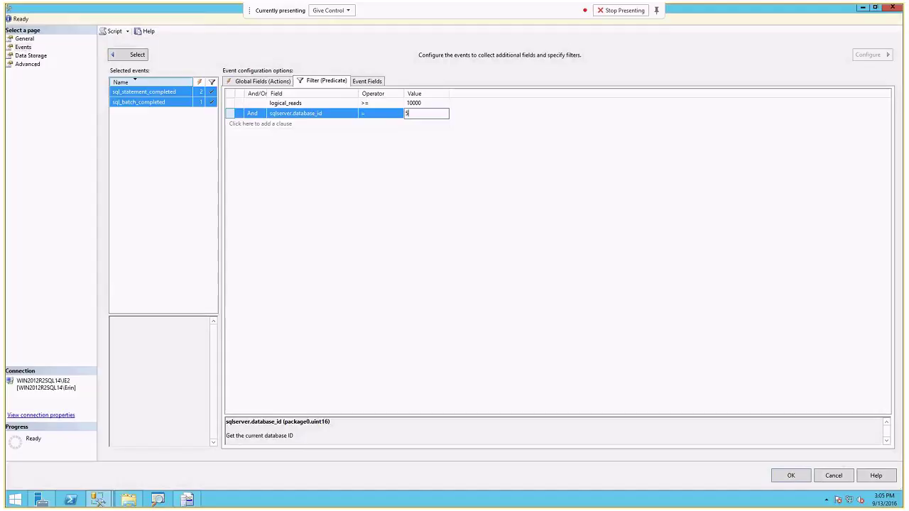
left_click(439, 205)
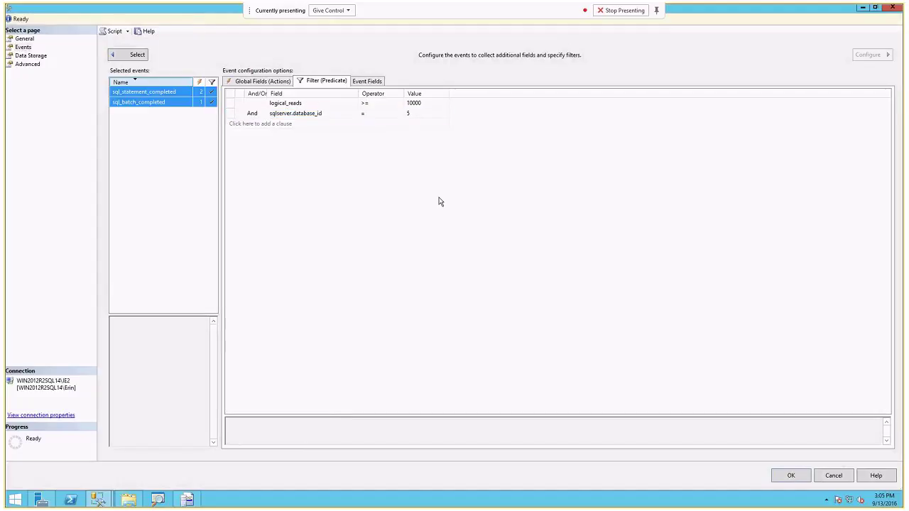
Step: Change the logical connector of the sqlserver.database_id clause to Or
left_click(252, 114)
left_click(251, 131)
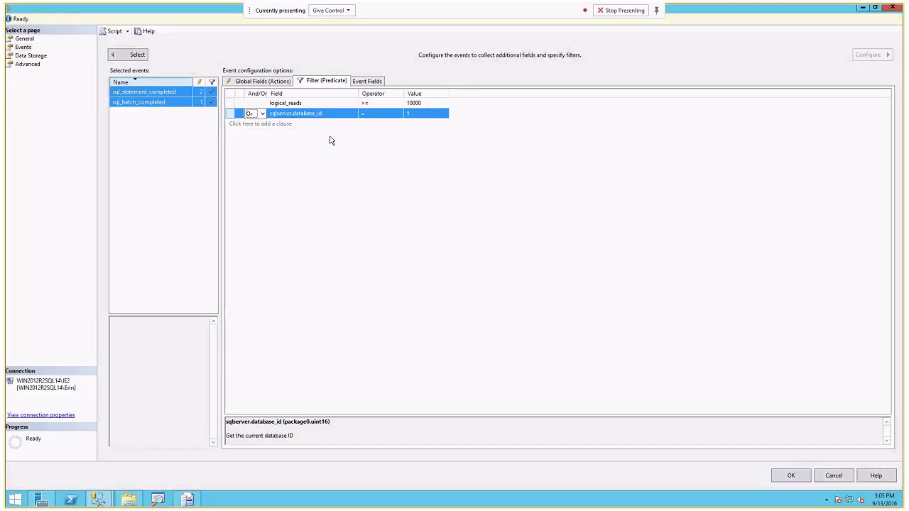
left_click(286, 147)
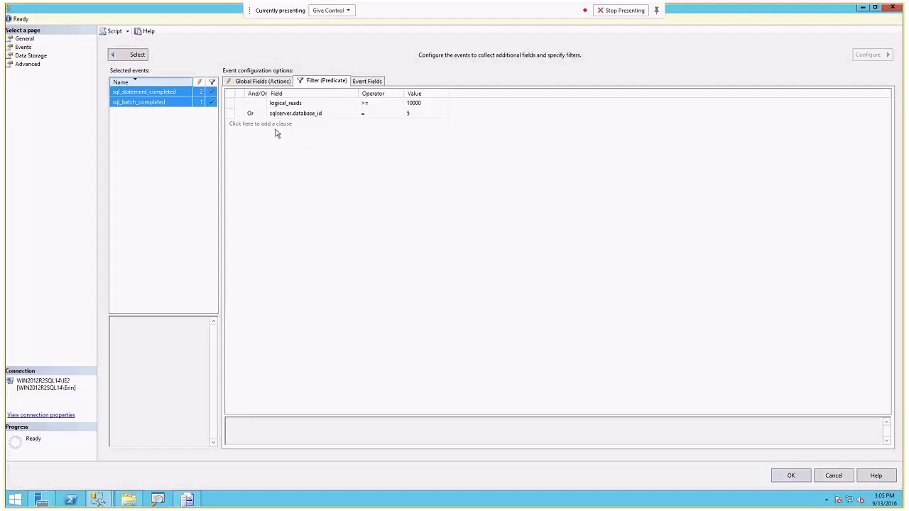
Step: Delete the sqlserver.database_id clause from the event filter
left_click(246, 115)
right_click(284, 114)
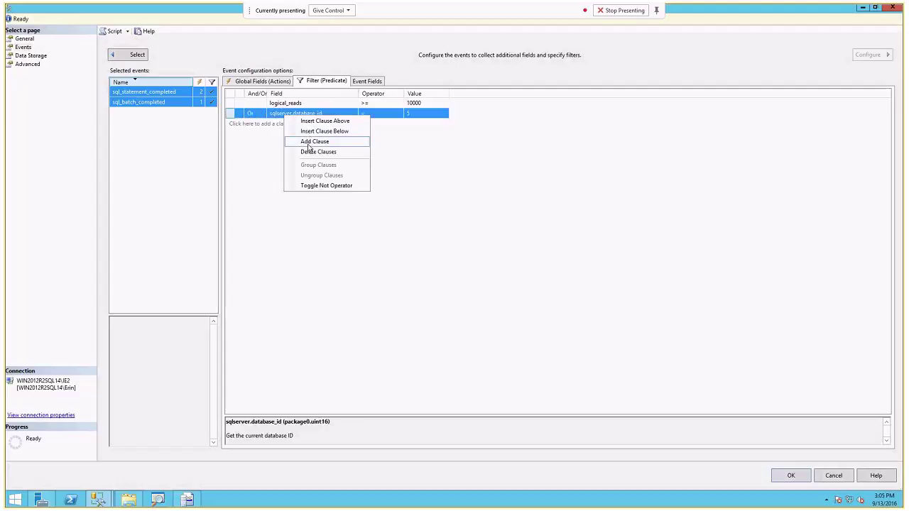
left_click(317, 152)
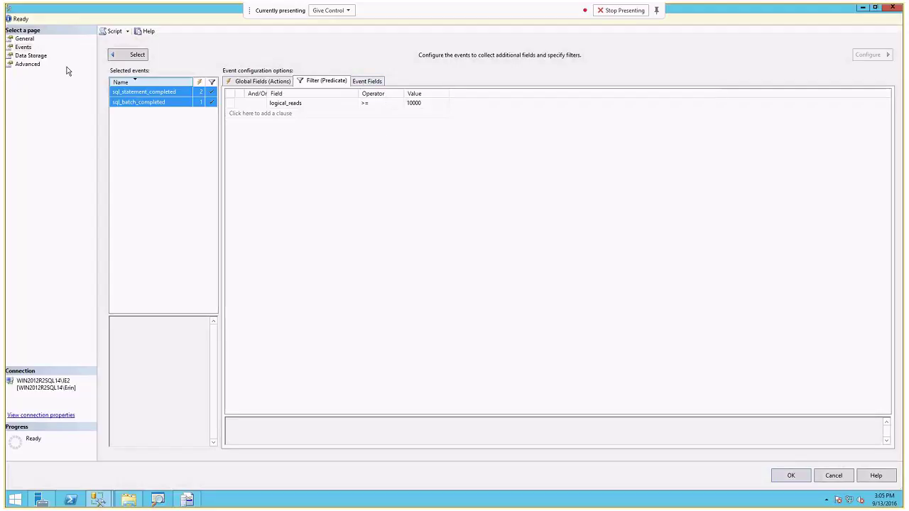
Step: Add a data storage target of type event_file to the session
left_click(37, 59)
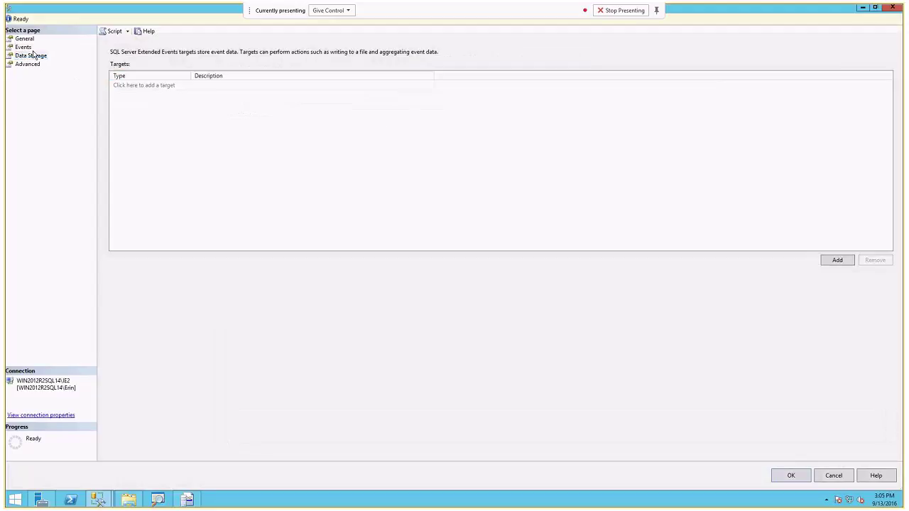
left_click(172, 87)
left_click(176, 86)
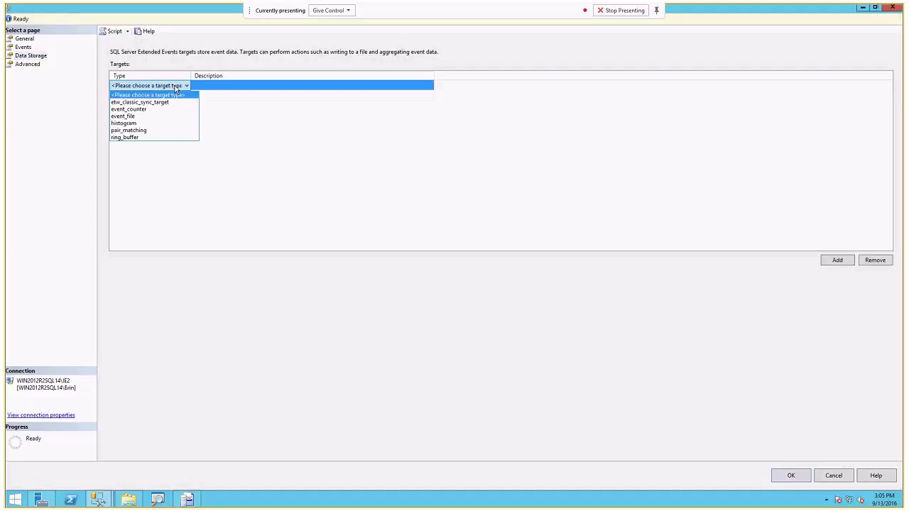
left_click(131, 117)
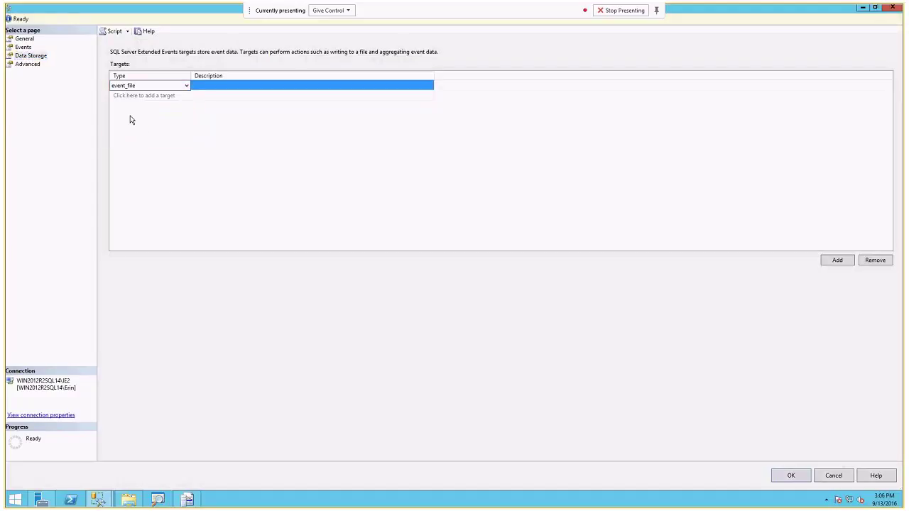
Step: Set the event_file target's file name on the server to C:\temp\TrackQueries
left_click(268, 281)
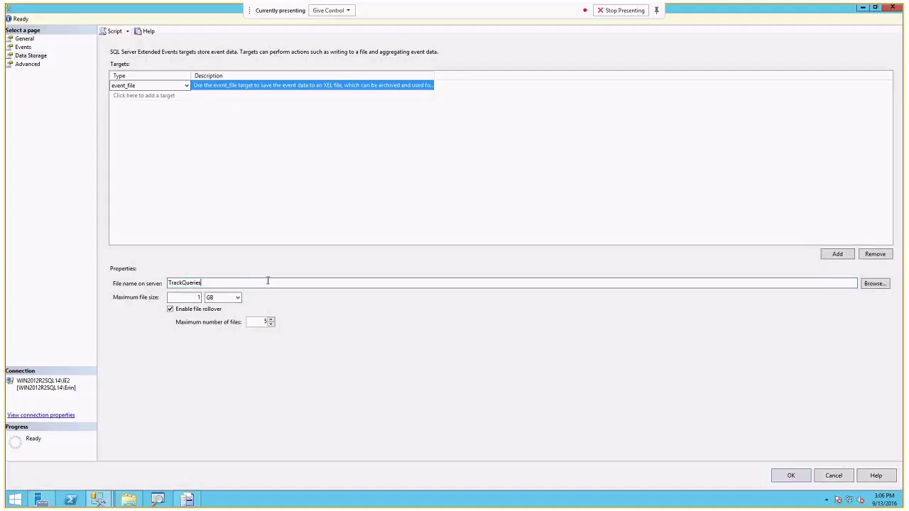
key("Home")
left_click_drag(202, 283, 126, 292)
left_click(218, 284)
left_click(169, 282)
type("C:\\temp\\")
Step: Set the event file's maximum size to 512 MB
double_click(192, 297)
type("512")
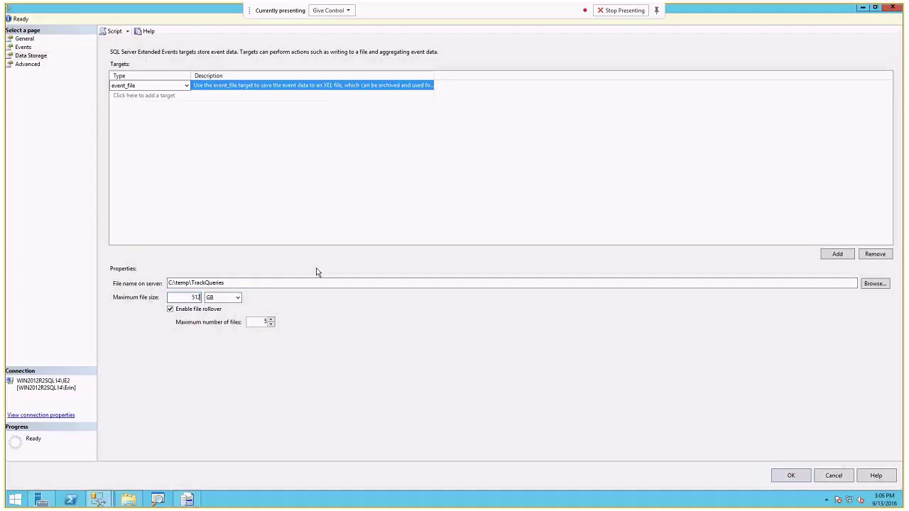
left_click(230, 297)
left_click(227, 312)
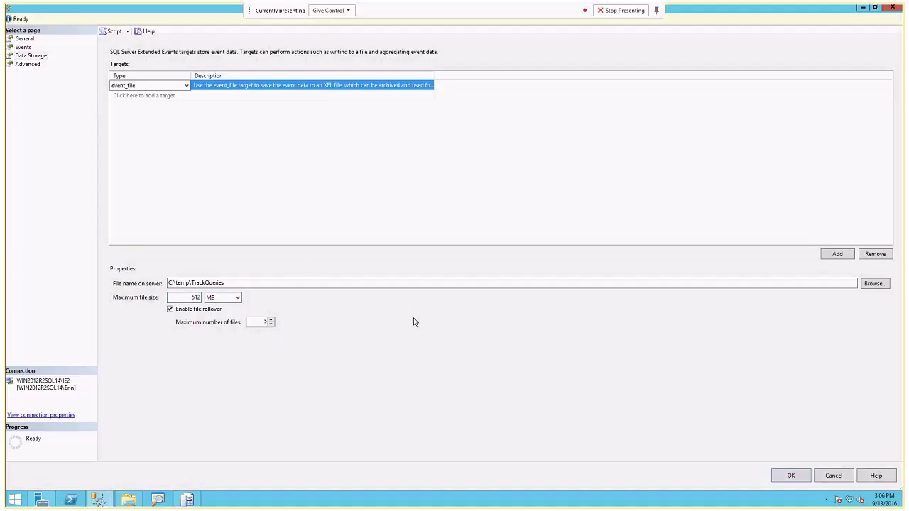